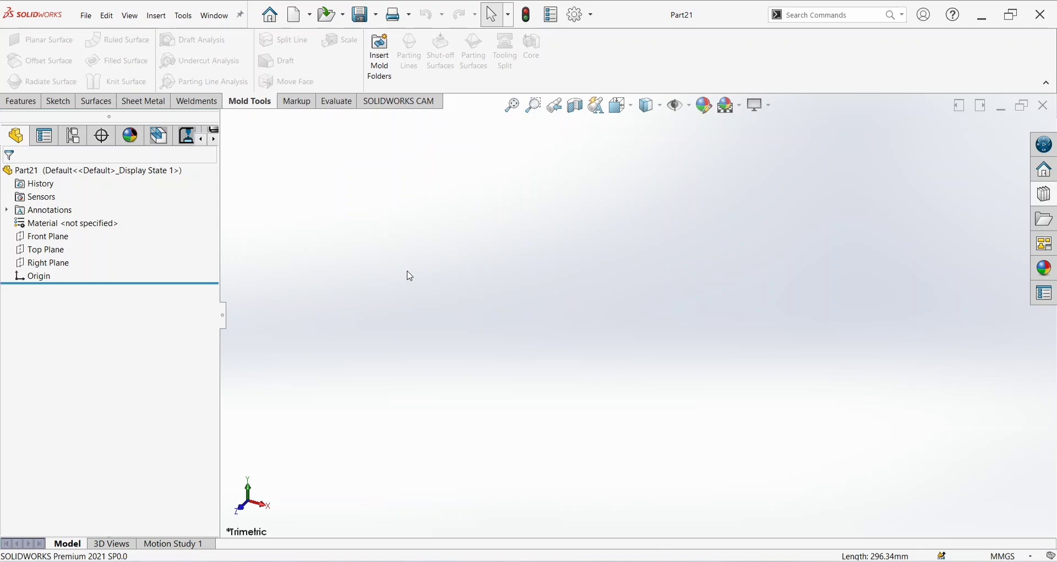
# - Sketch a center rectangle about 183 mm wide on the Front Plane, centered on the origin
pyautogui.rightClick(44, 238)
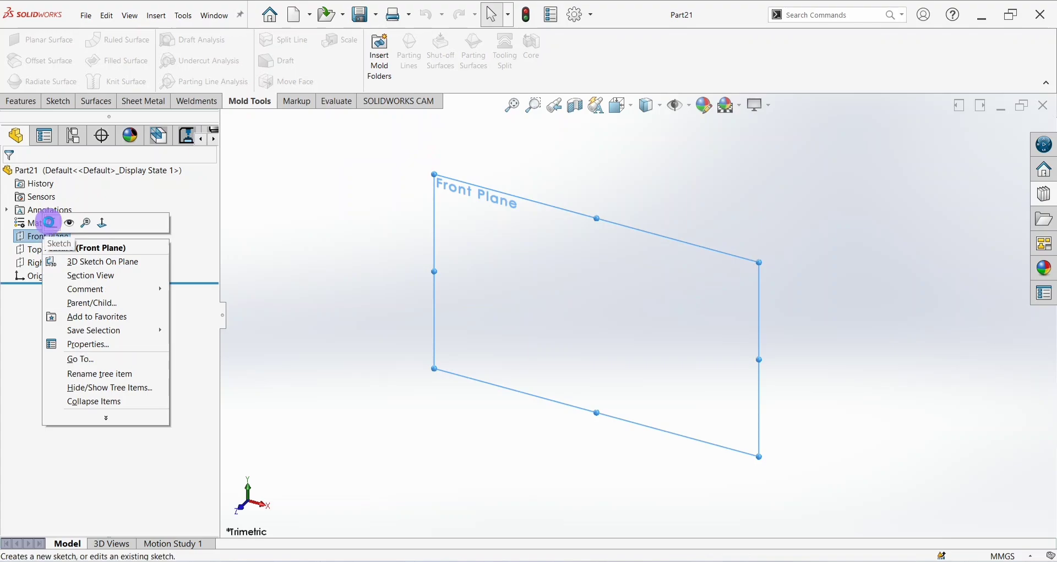
pyautogui.click(52, 223)
pyautogui.click(99, 64)
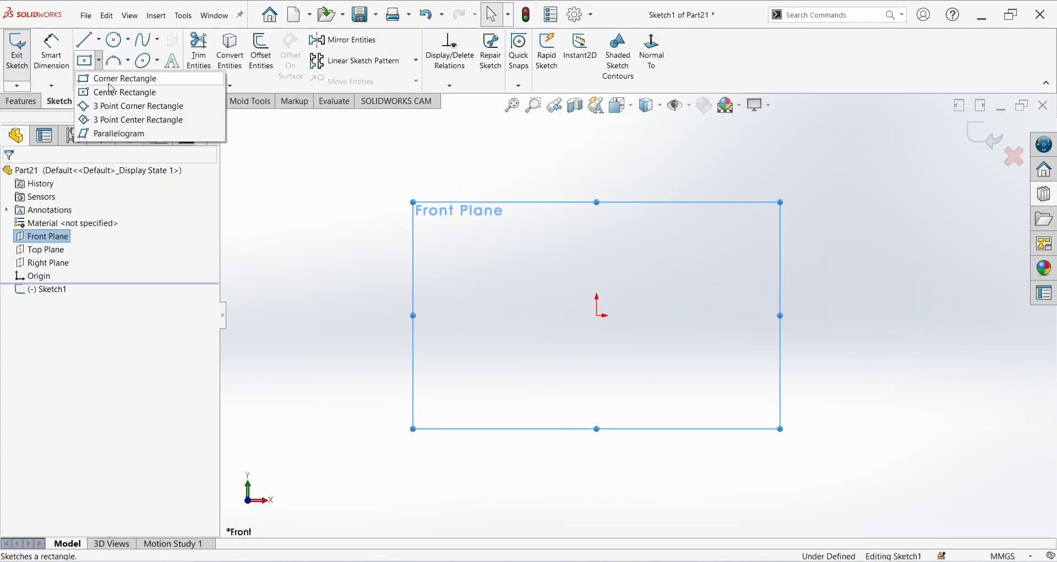
pyautogui.click(122, 91)
pyautogui.click(598, 316)
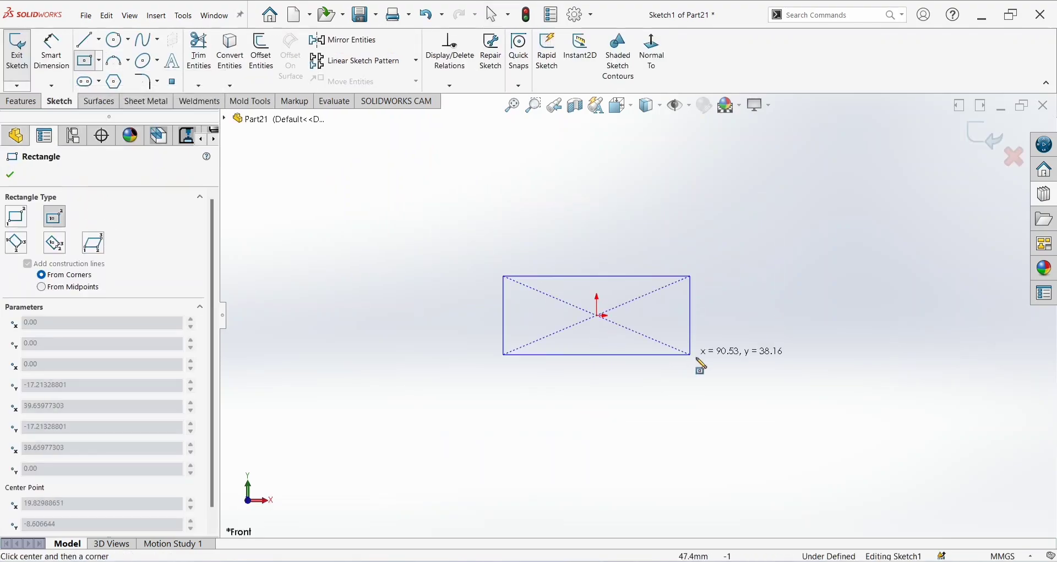
pyautogui.click(786, 465)
# - Dimension the rectangle's width and height to 200 mm each
pyautogui.moveTo(579, 412); pyautogui.dragTo(560, 357, button='right')
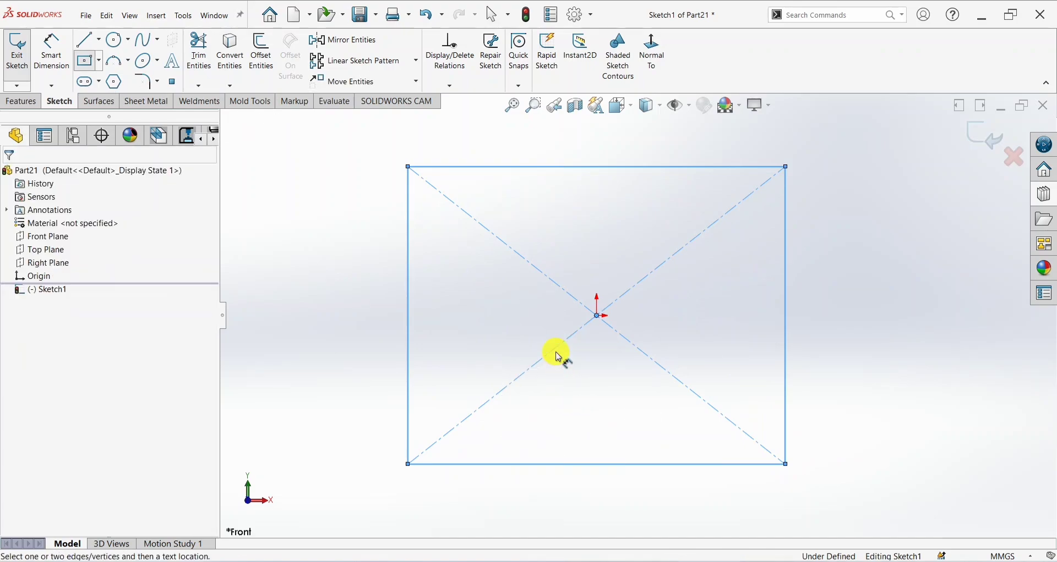
pyautogui.click(603, 167)
pyautogui.click(590, 154)
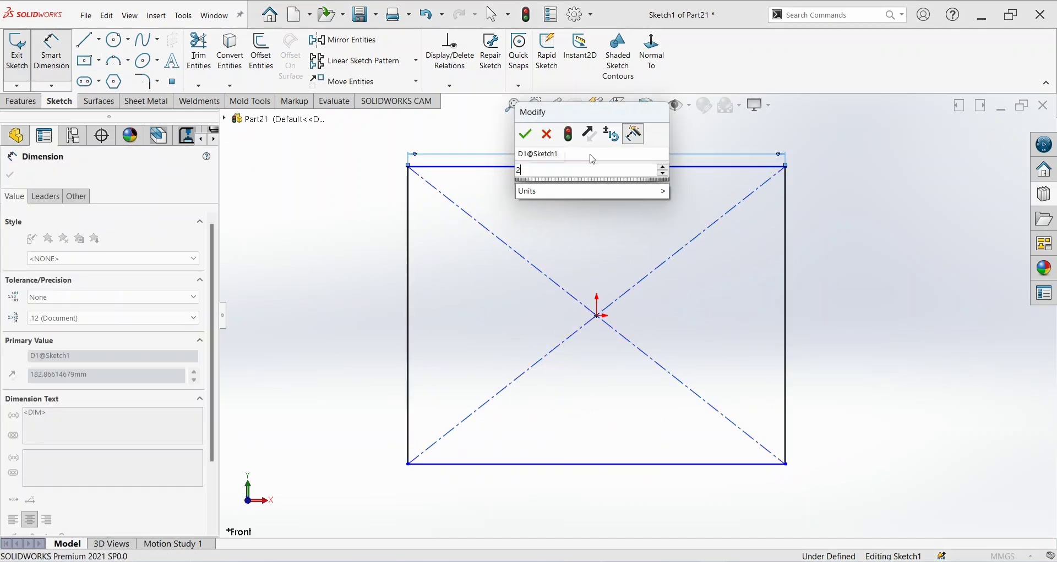
pyautogui.write('200')
pyautogui.press('Return')
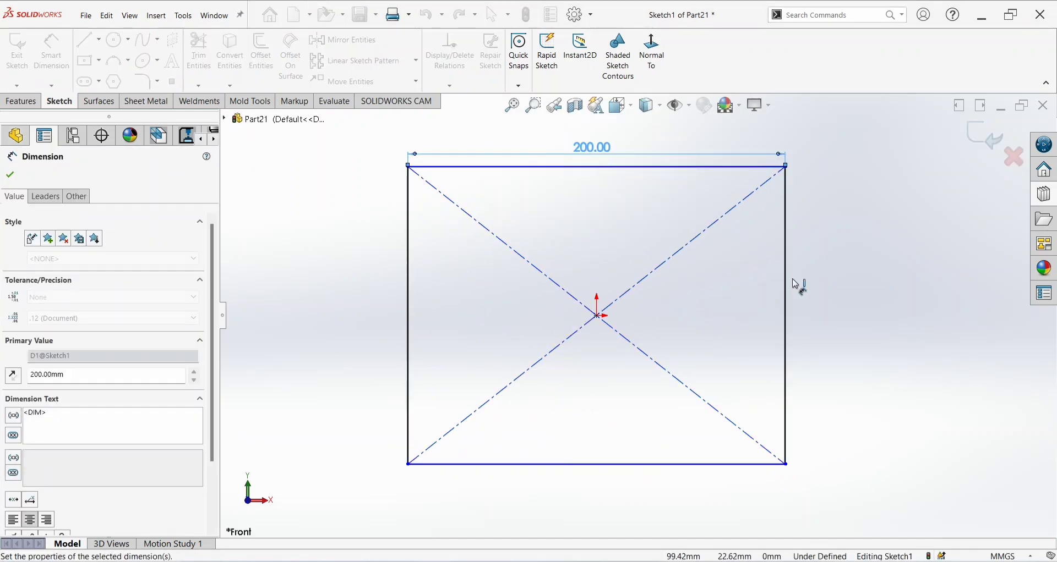
pyautogui.click(786, 287)
pyautogui.click(812, 288)
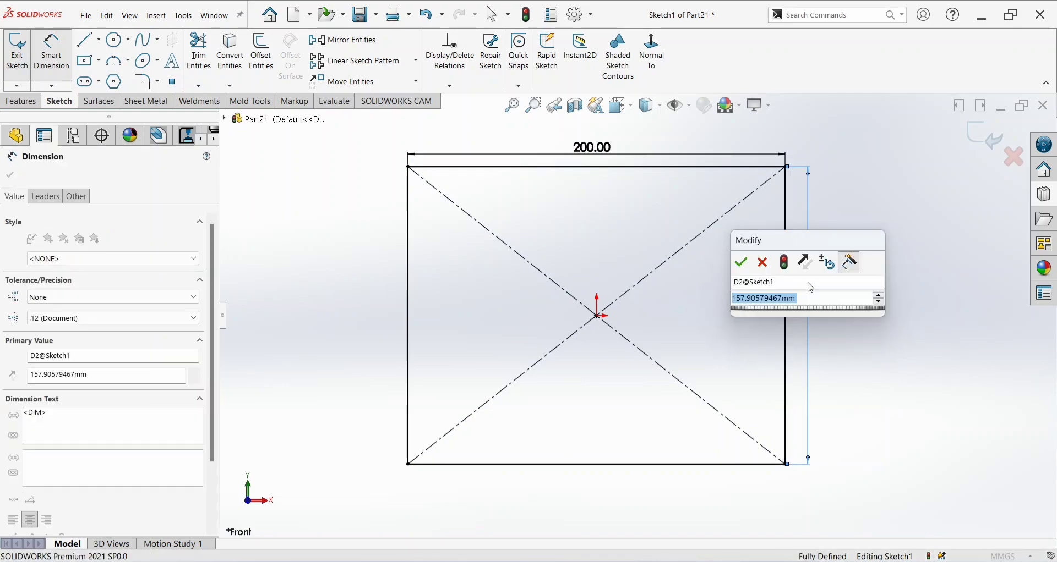
pyautogui.write('200')
pyautogui.press('Return')
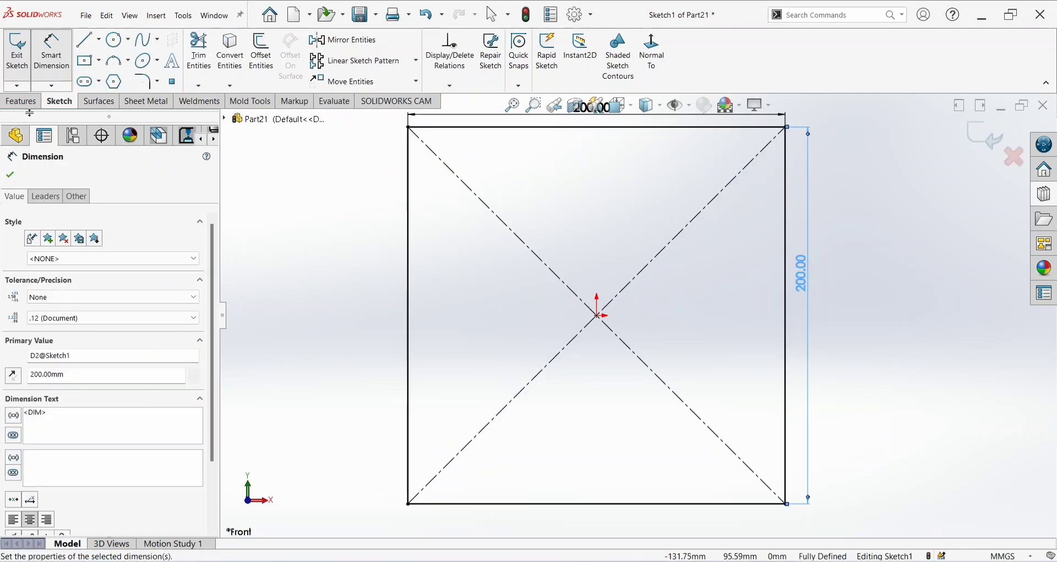
# - Finish the sketch and start a blind boss extrusion of the square with a 20 mm depth
pyautogui.click(17, 50)
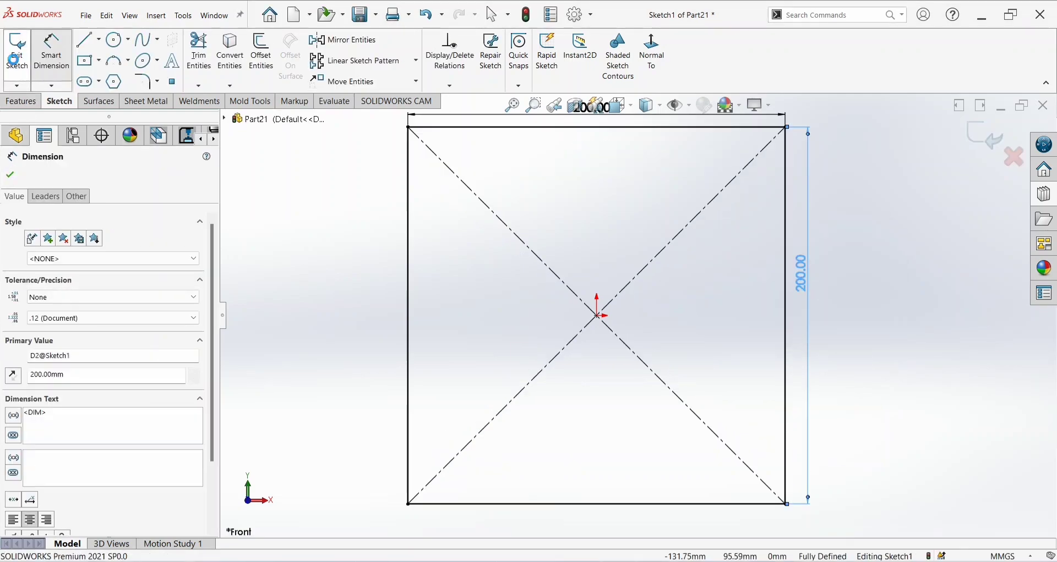
pyautogui.click(23, 102)
pyautogui.click(55, 39)
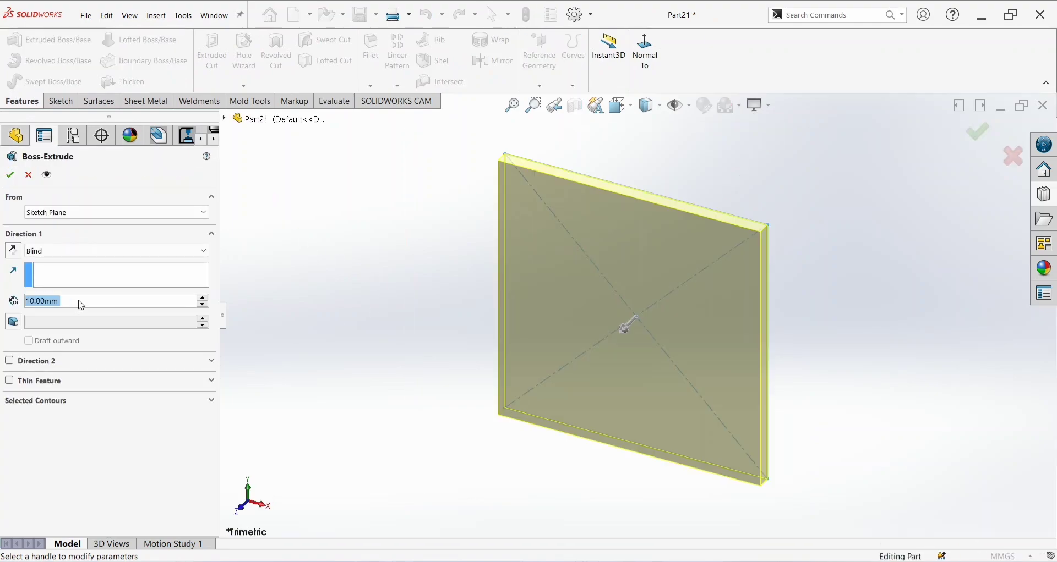
pyautogui.write('20')
pyautogui.press('Return')
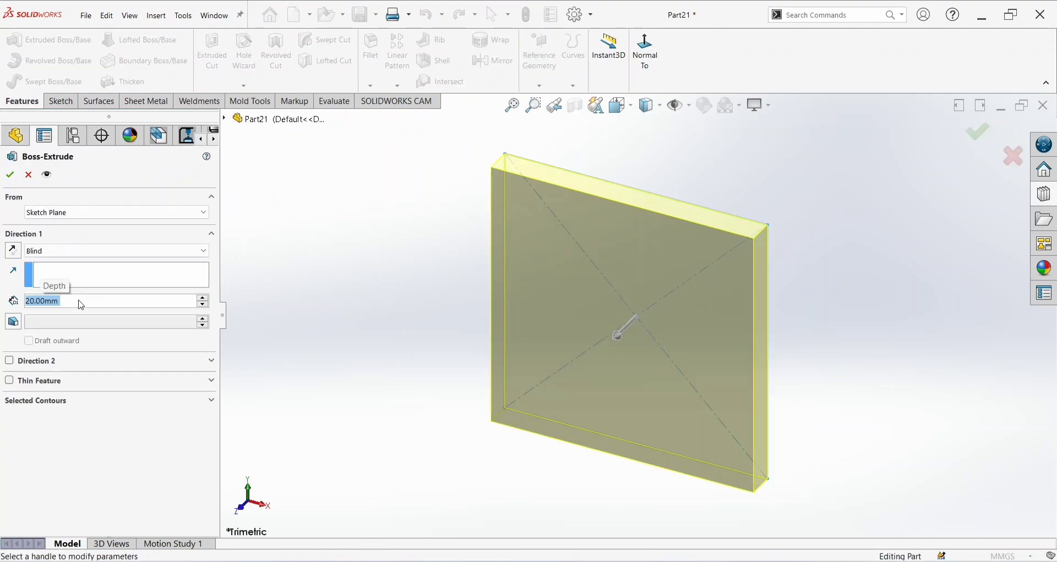
# - Apply a 3° outward draft to the extrusion, keeping its original direction, and create the feature
pyautogui.click(13, 322)
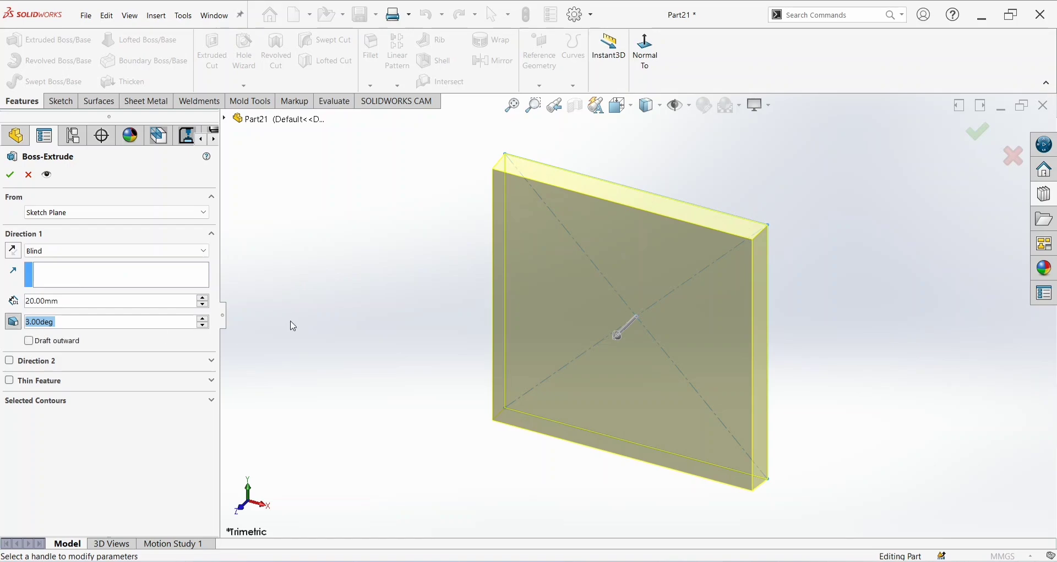
pyautogui.moveTo(349, 353); pyautogui.dragTo(380, 138, button='middle')
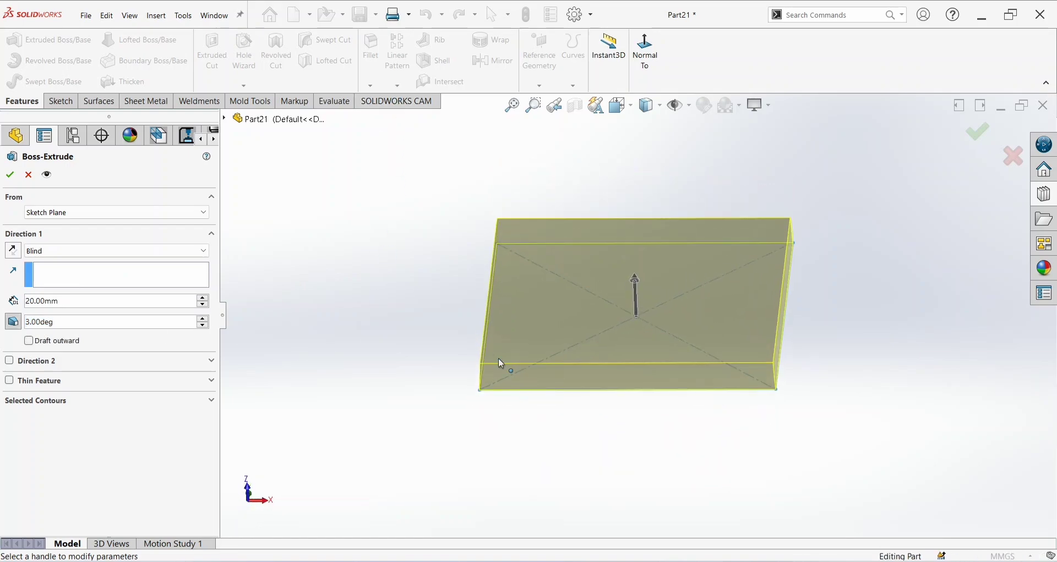
pyautogui.click(32, 349)
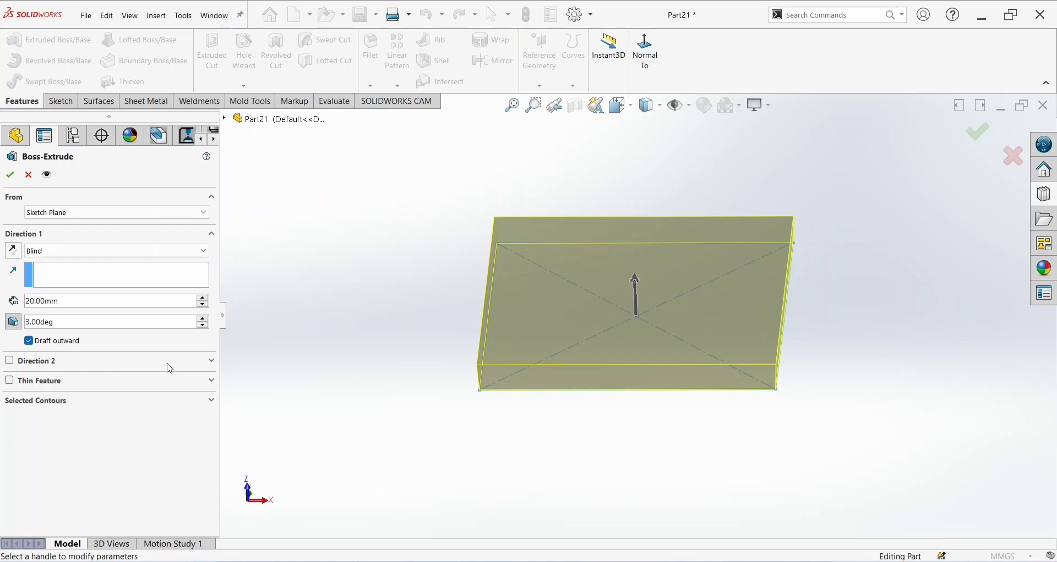
pyautogui.moveTo(465, 397); pyautogui.dragTo(472, 337, button='middle')
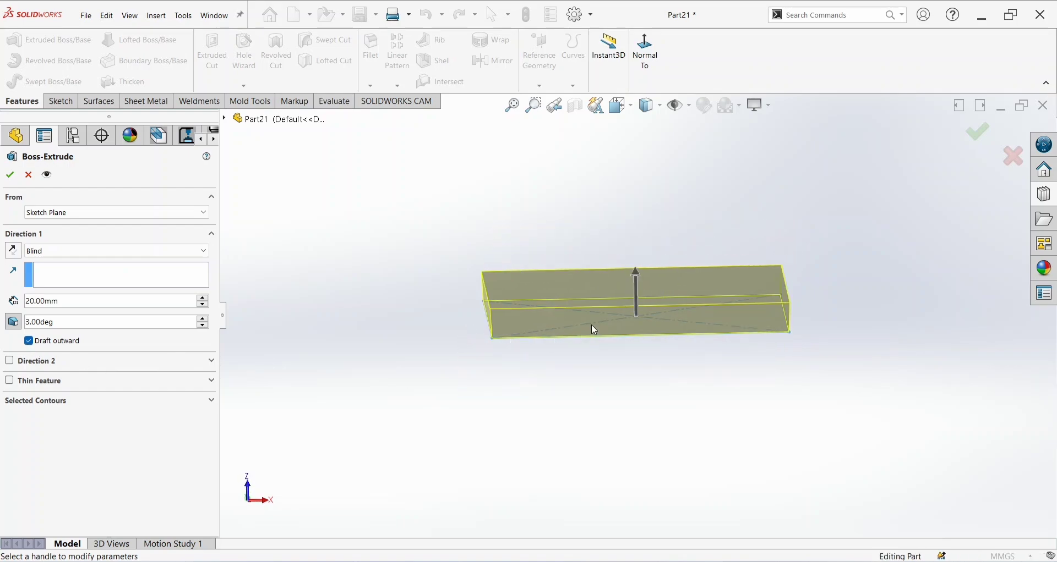
pyautogui.click(13, 250)
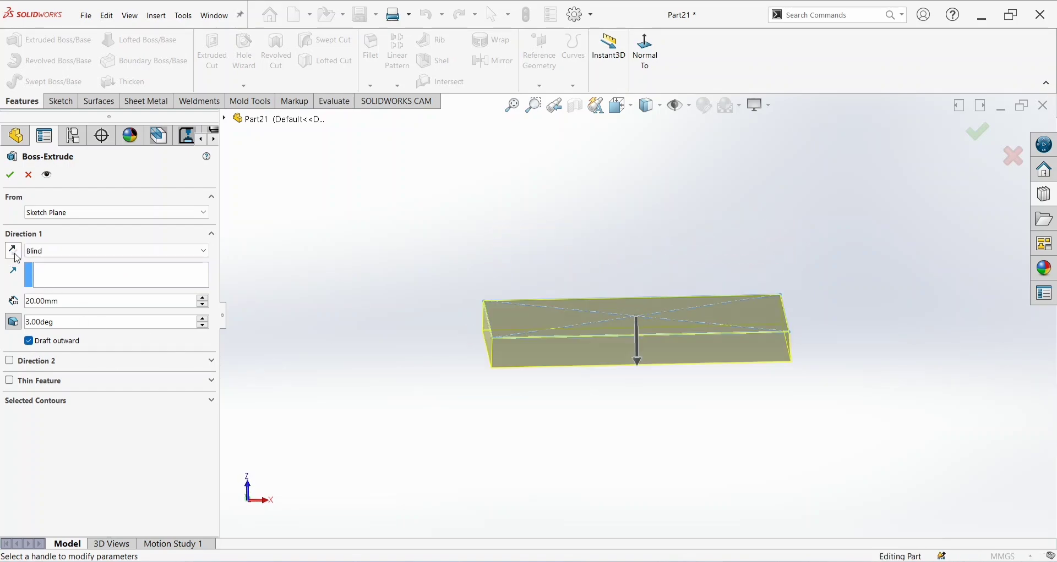
pyautogui.click(13, 250)
pyautogui.click(29, 342)
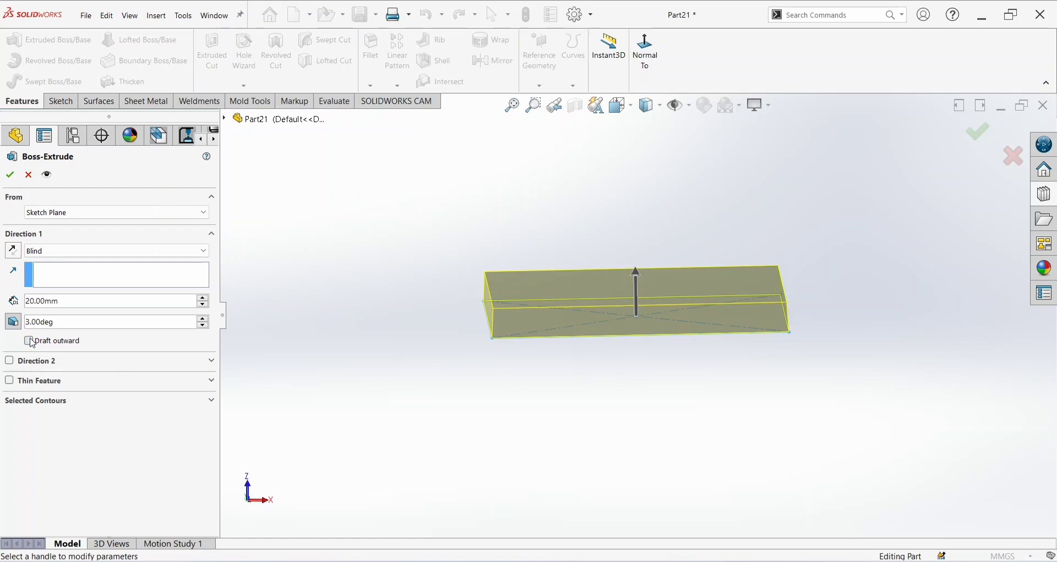
pyautogui.click(30, 341)
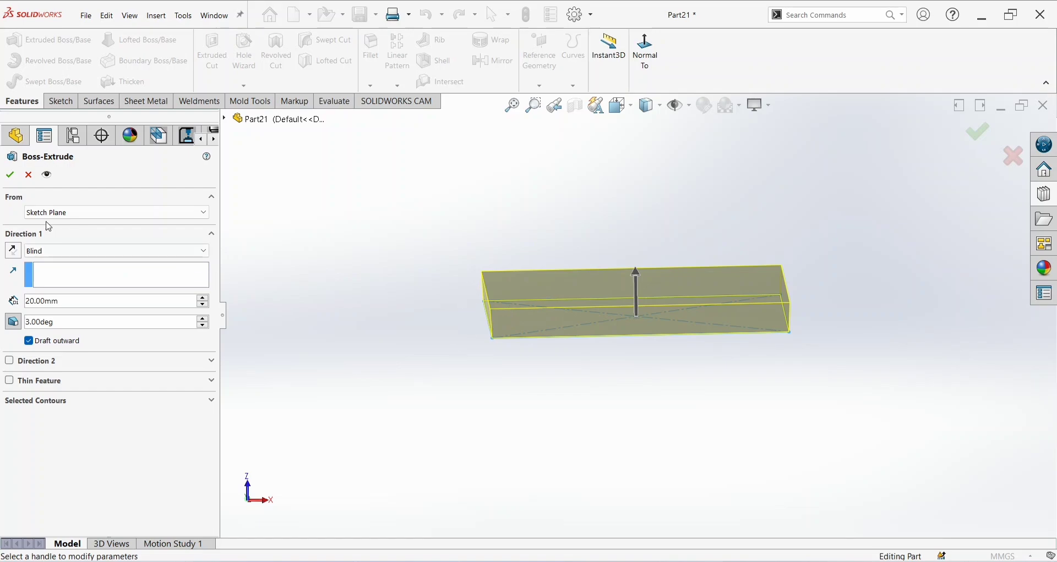
pyautogui.click(9, 175)
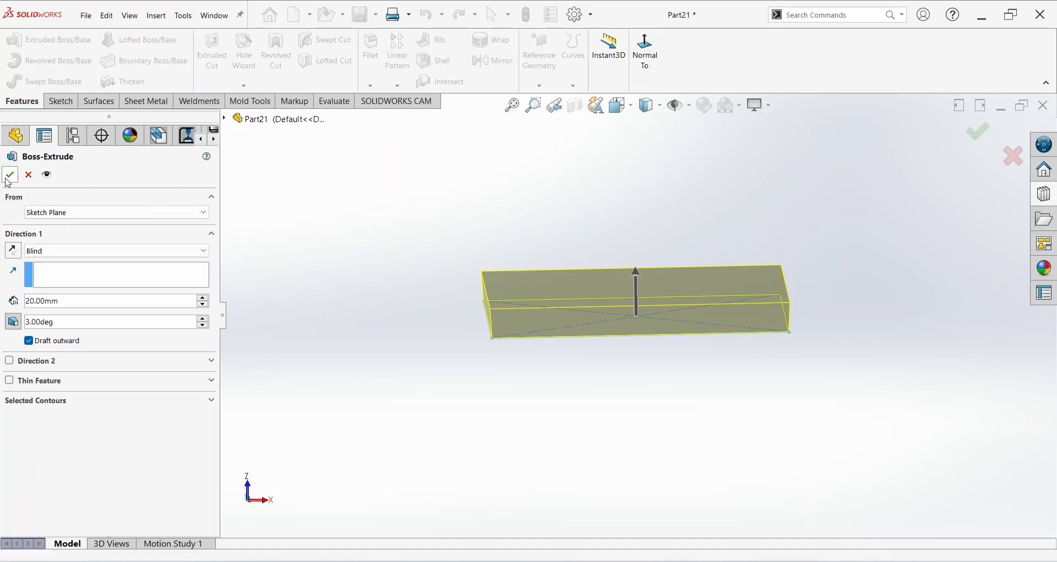
# - Shell the block with a 2 mm wall thickness, removing its larger upper face
pyautogui.rightClick(537, 281)
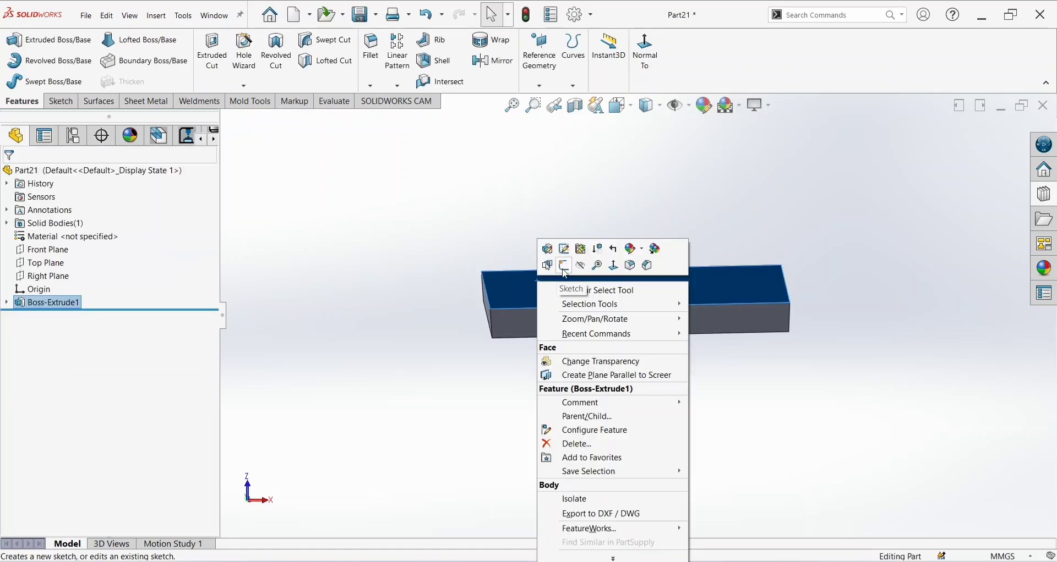
pyautogui.click(562, 270)
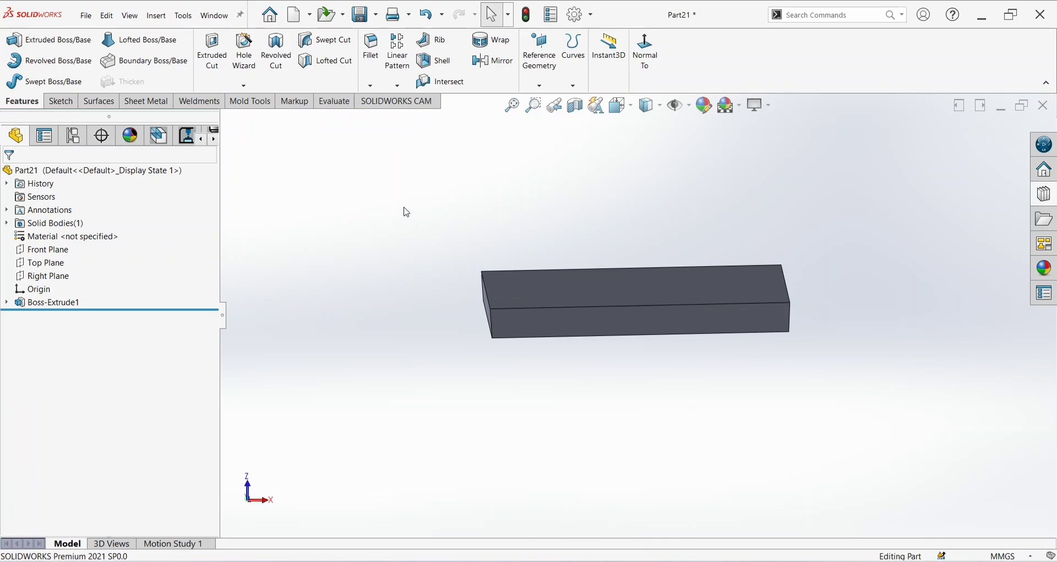
pyautogui.click(434, 61)
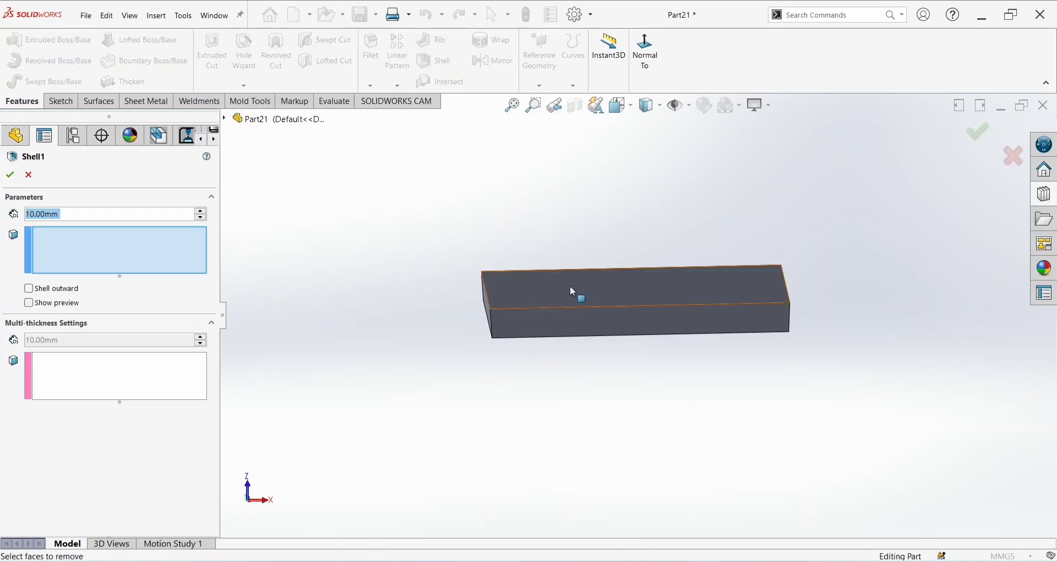
pyautogui.rightClick(570, 287)
pyautogui.press('Escape')
pyautogui.click(526, 292)
pyautogui.doubleClick(73, 215)
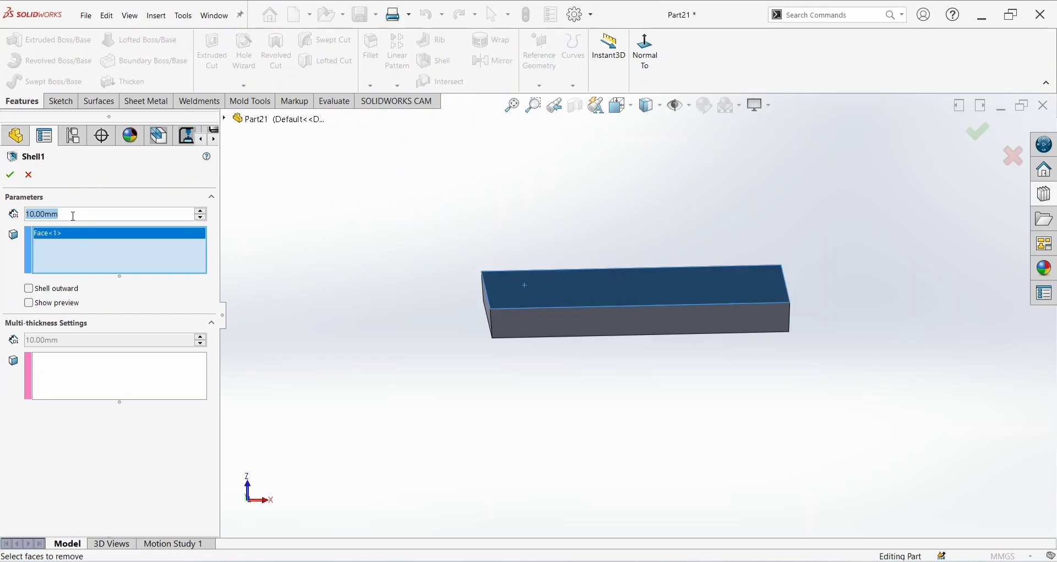
pyautogui.write('2')
pyautogui.press('Return')
pyautogui.click(10, 175)
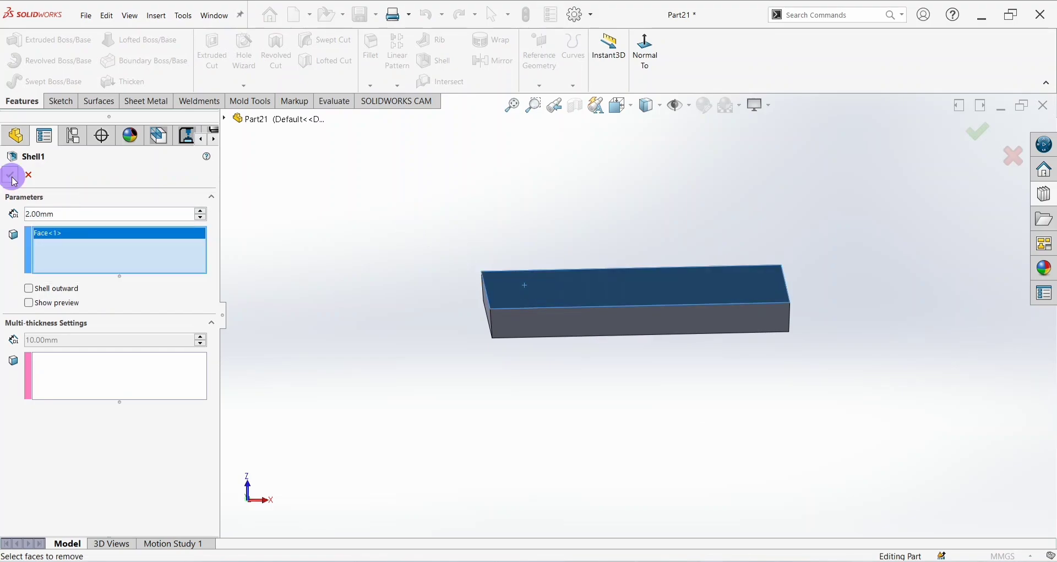
# - Sketch two circles on the tray's inner floor, level with the origin on opposite sides, the left one about 31 mm in diameter
pyautogui.moveTo(396, 234); pyautogui.dragTo(434, 283, button='middle')
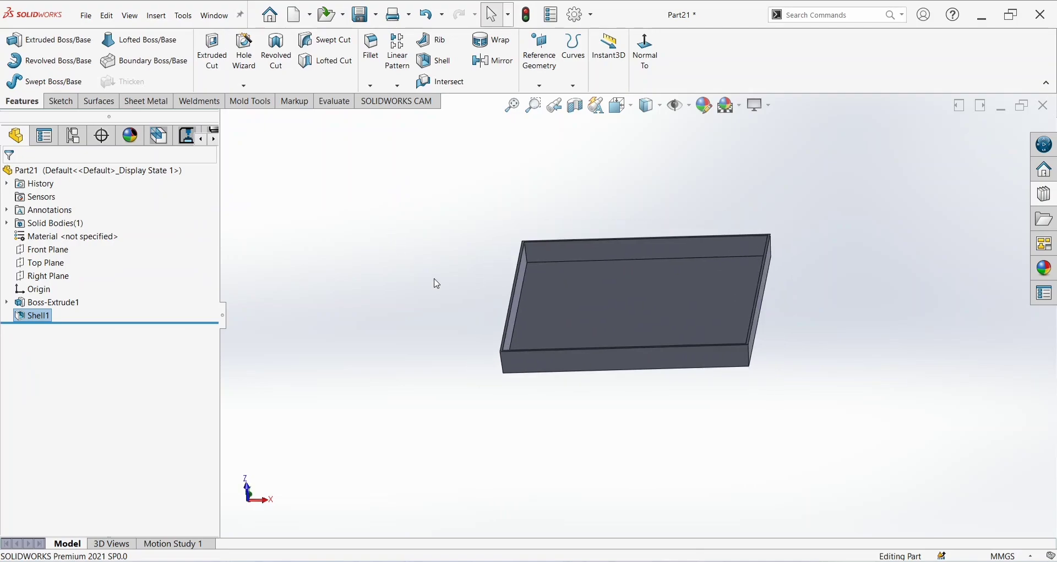
pyautogui.rightClick(575, 307)
pyautogui.click(603, 294)
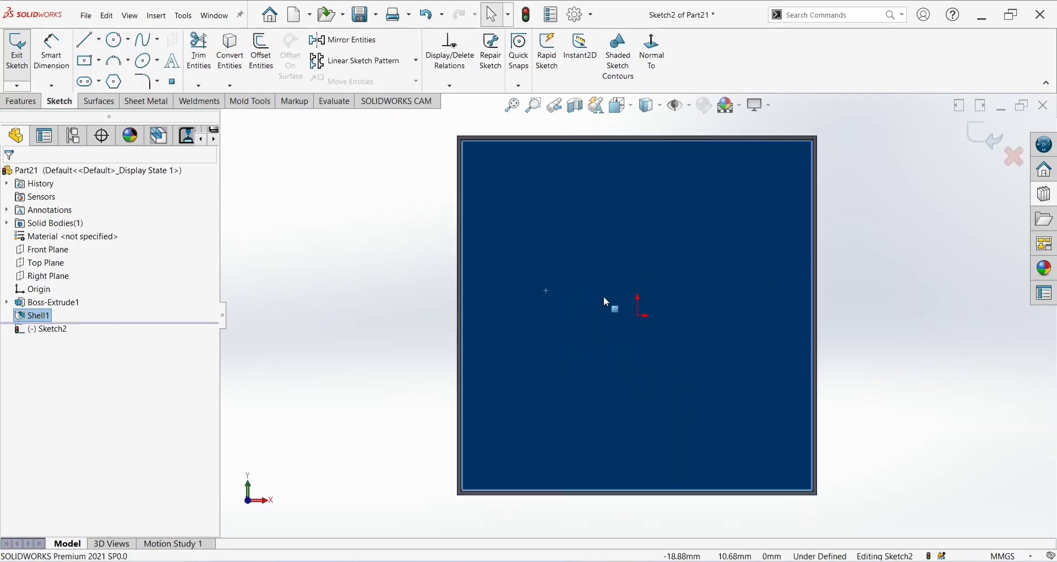
pyautogui.click(114, 40)
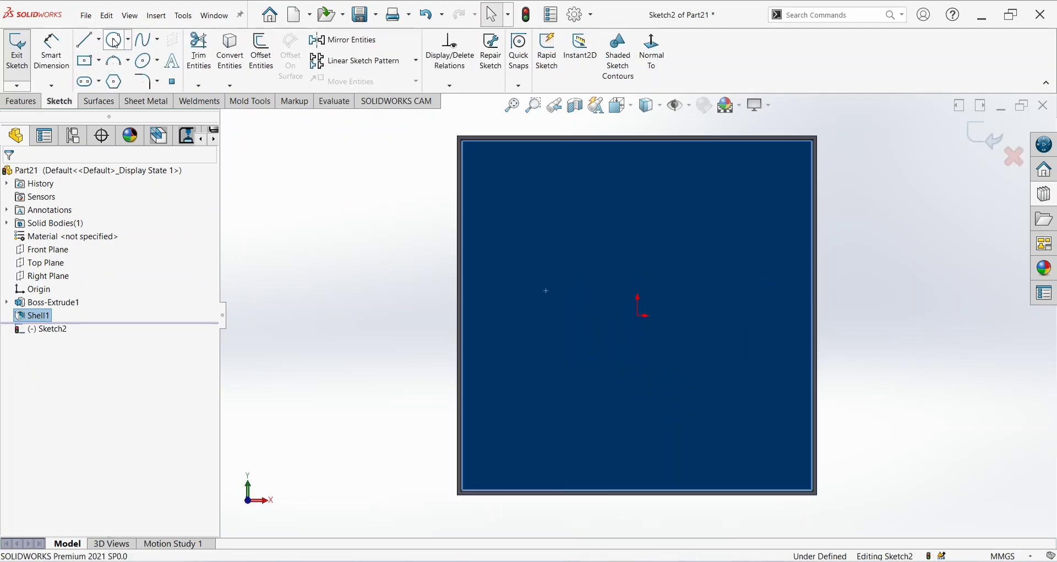
pyautogui.click(536, 316)
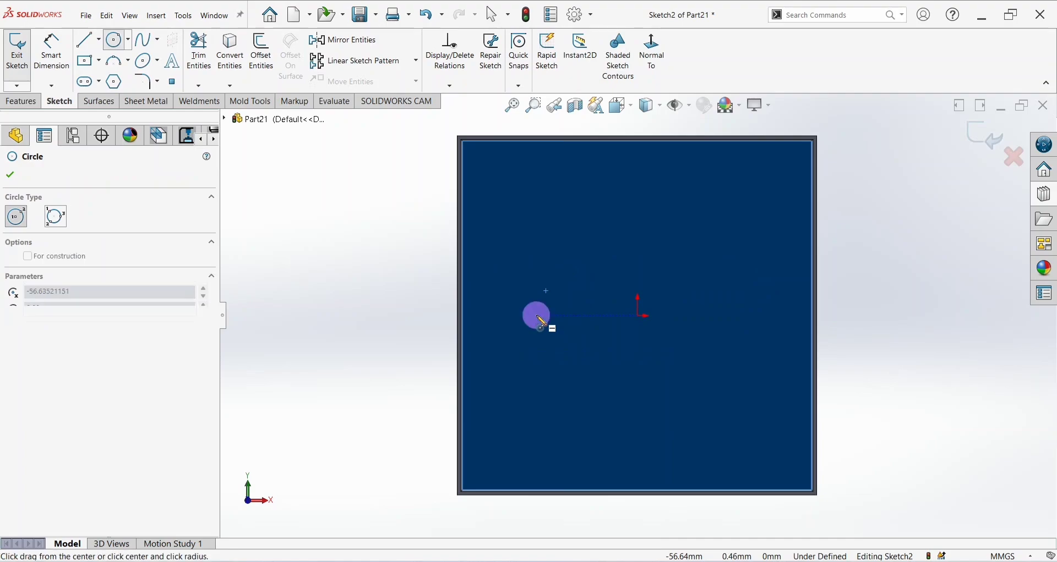
pyautogui.click(557, 330)
pyautogui.click(728, 316)
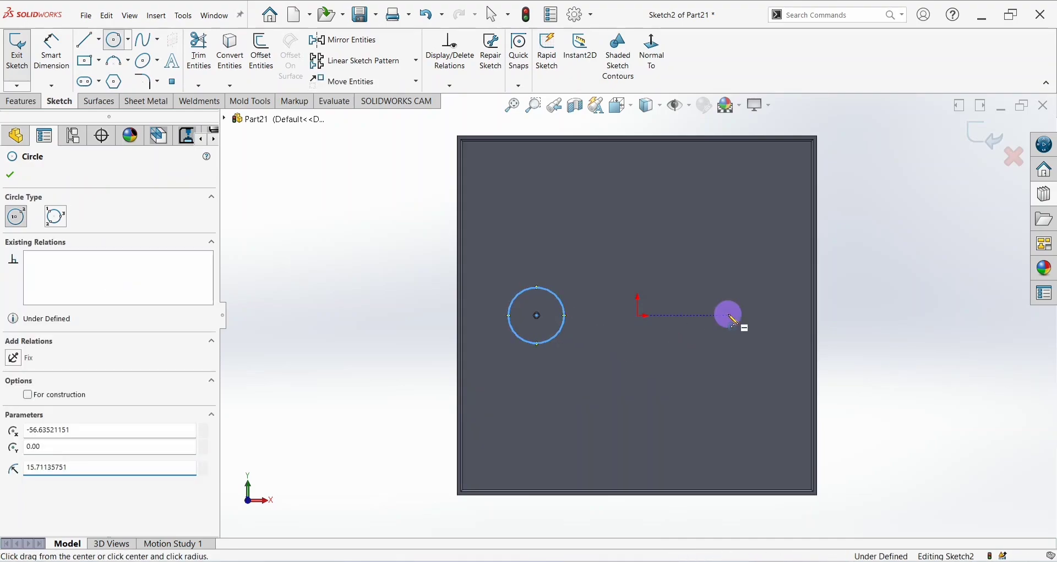
pyautogui.click(744, 344)
pyautogui.press('Escape')
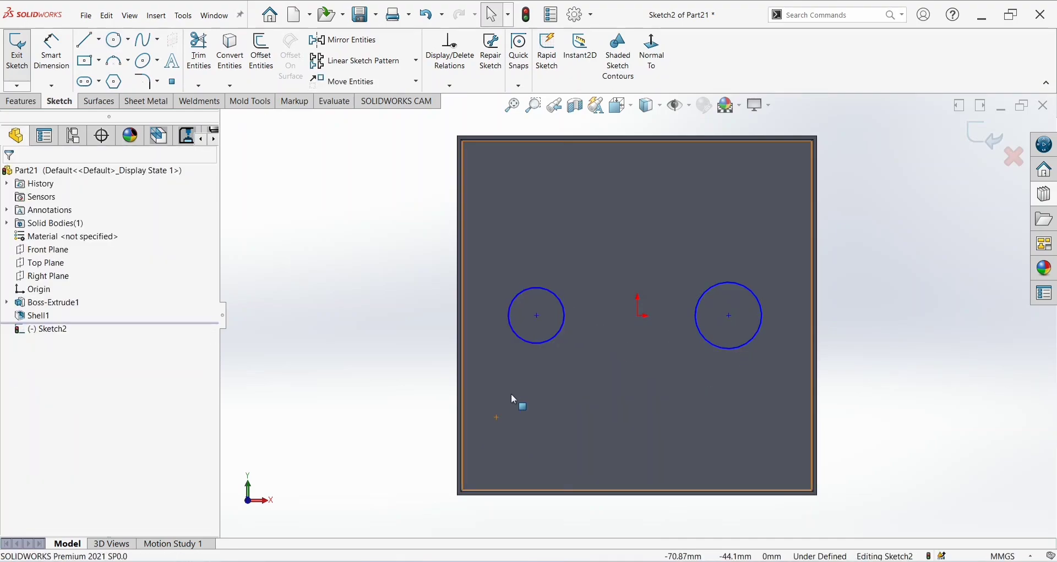
# - Dimension the left circle's diameter to 30 mm
pyautogui.moveTo(510, 393); pyautogui.dragTo(512, 344, button='right')
pyautogui.click(504, 303)
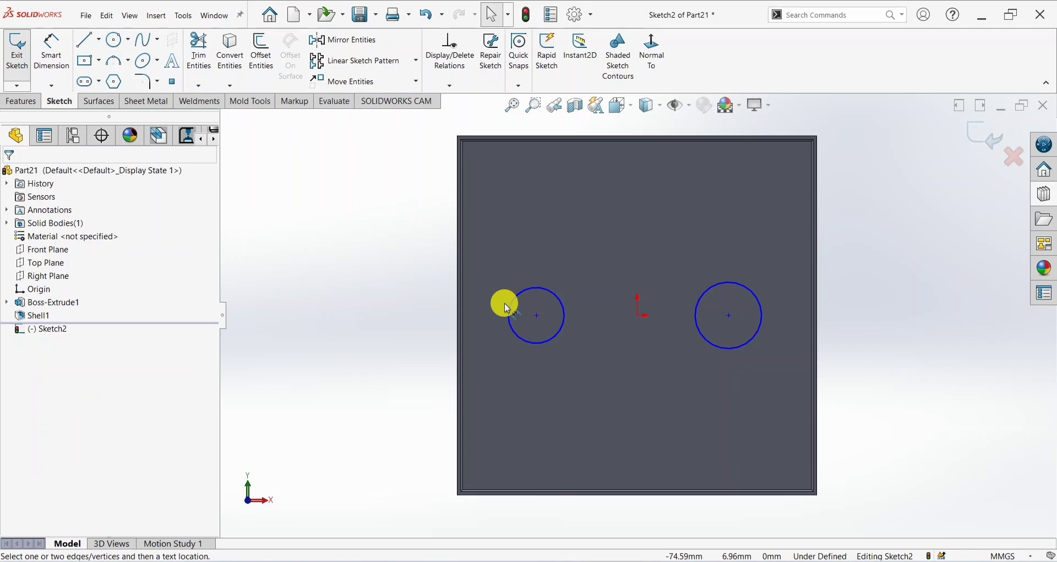
pyautogui.click(519, 334)
pyautogui.click(502, 358)
pyautogui.write('2')
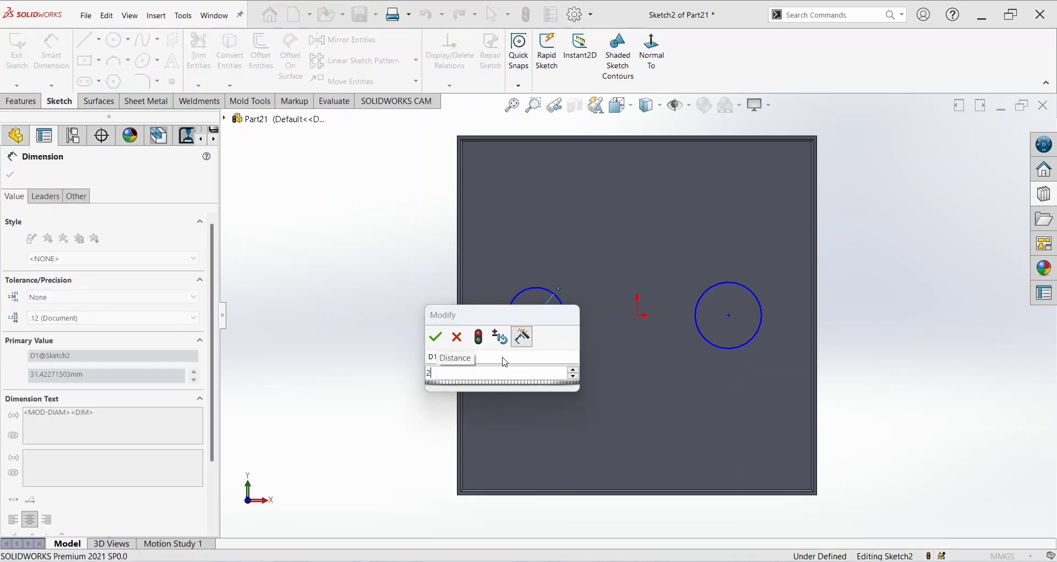
pyautogui.write('0')
pyautogui.press('Return')
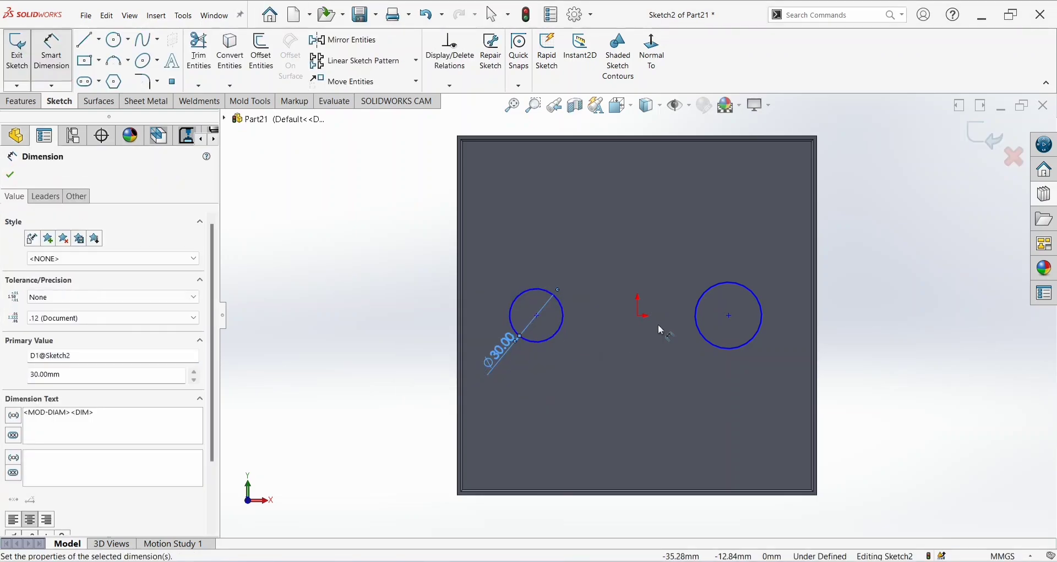
pyautogui.press('Escape')
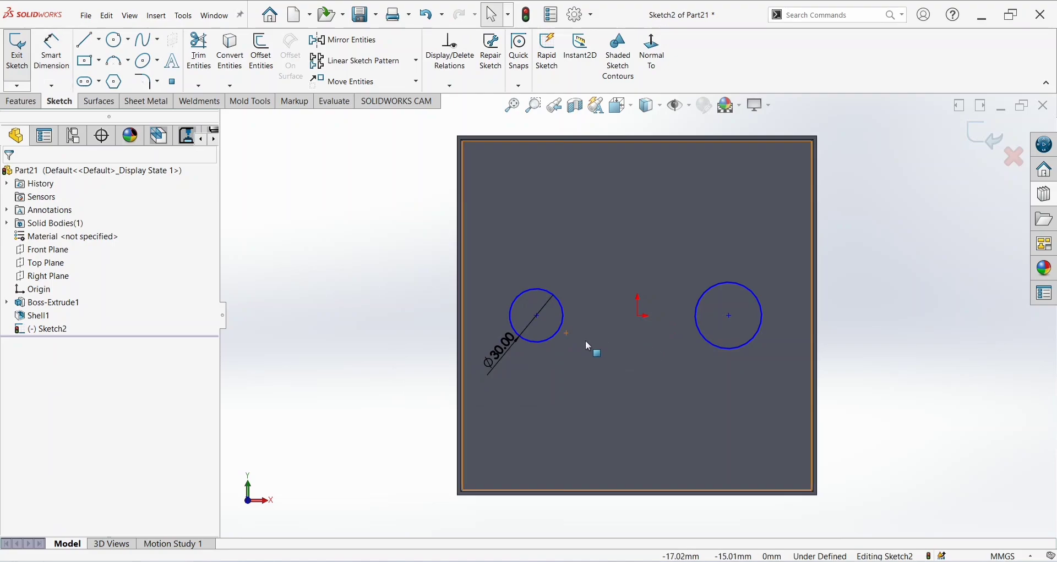
# - Make the right circle equal in size to the 30 mm left circle with an Equal relation
pyautogui.click(566, 331)
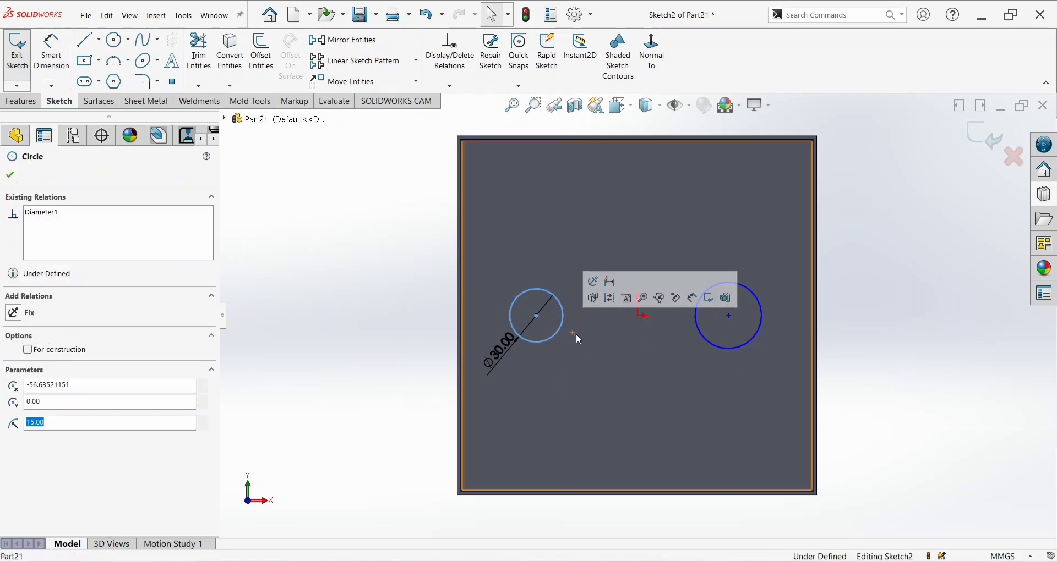
pyautogui.keyDown('ctrl'); pyautogui.click(716, 344); pyautogui.keyUp('ctrl')
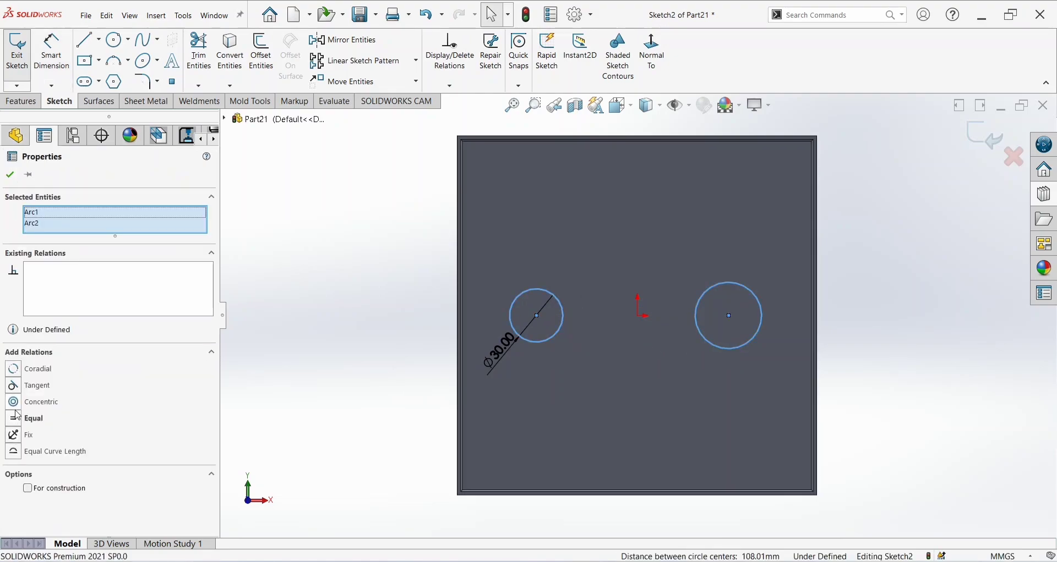
pyautogui.click(13, 418)
pyautogui.click(10, 175)
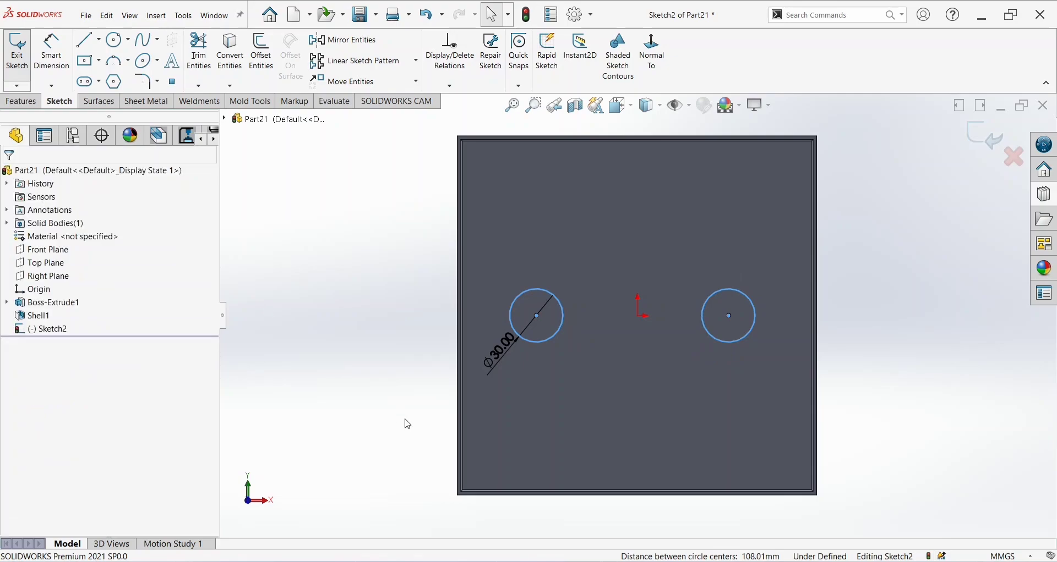
pyautogui.click(395, 405)
# - Dimension the horizontal distance between the origin and the left circle's centre to 50 mm
pyautogui.moveTo(384, 367); pyautogui.dragTo(377, 356, button='right')
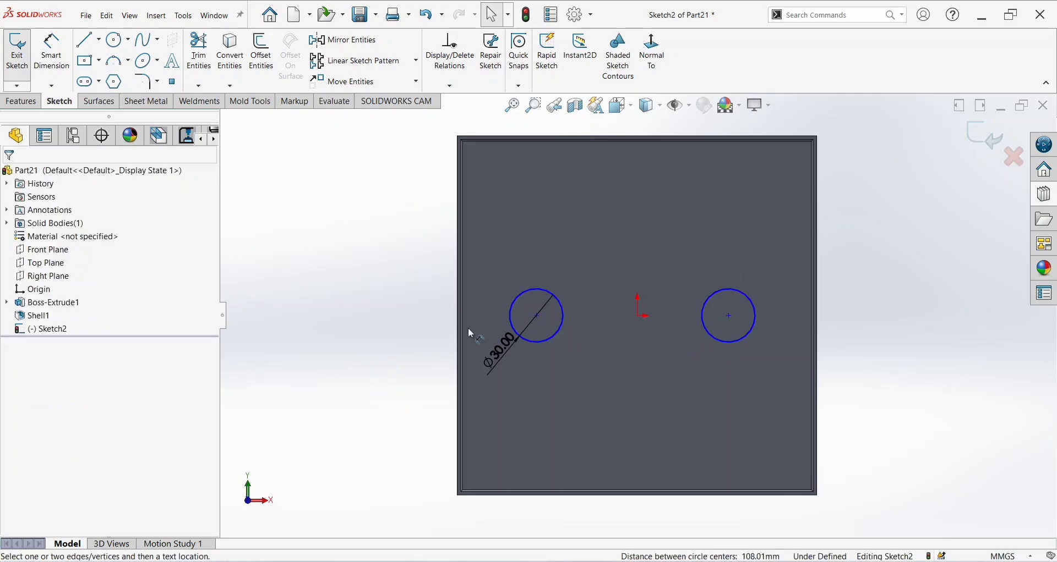
pyautogui.click(638, 317)
pyautogui.click(537, 316)
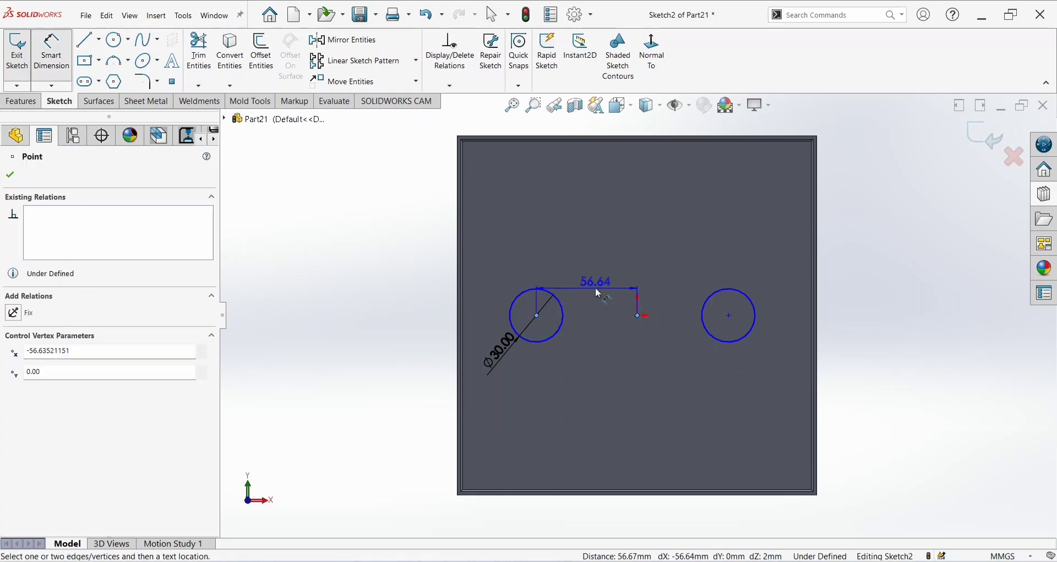
pyautogui.click(593, 292)
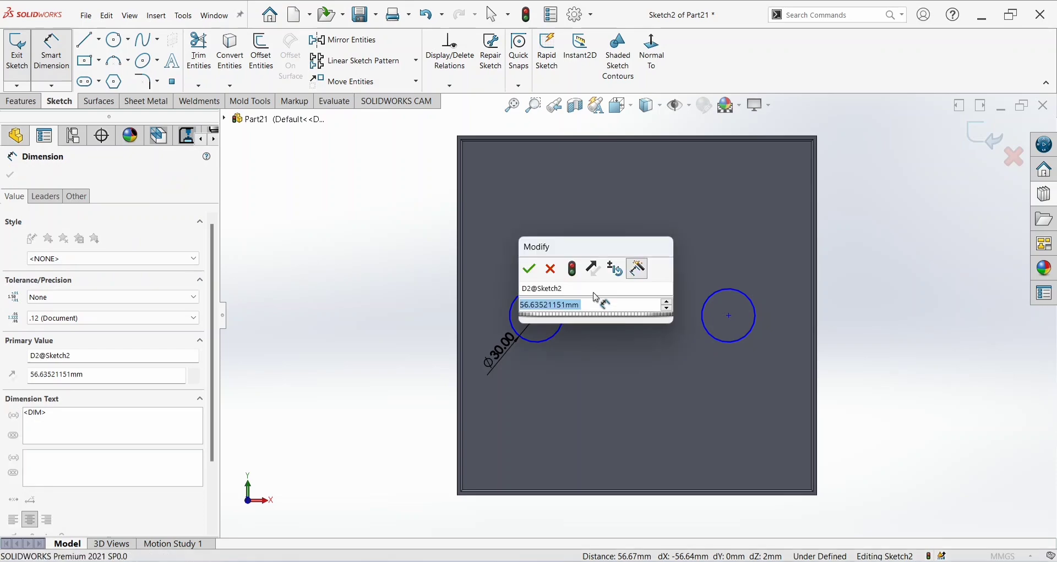
pyautogui.write('50')
pyautogui.press('Return')
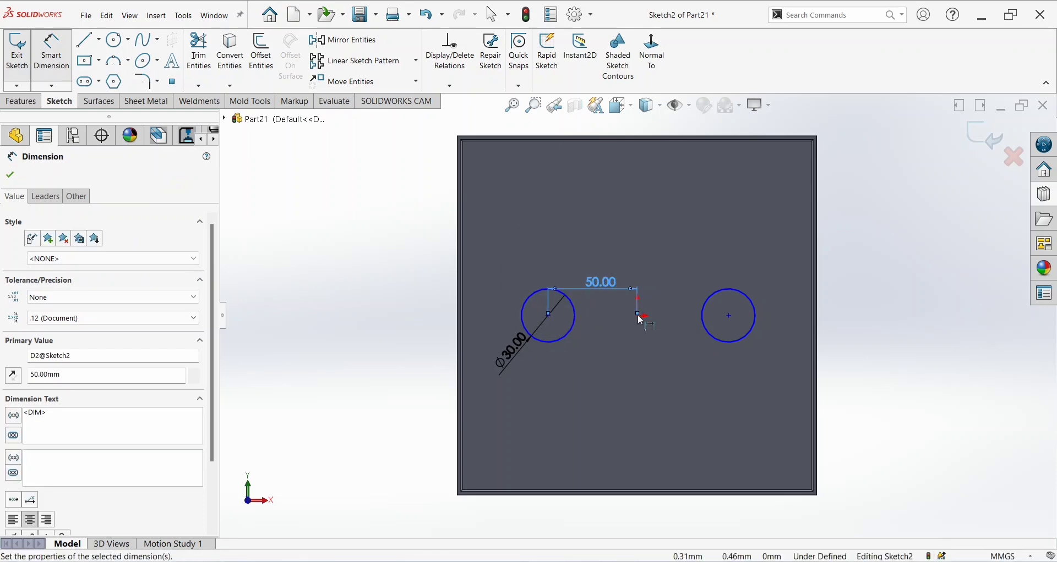
pyautogui.moveTo(692, 316); pyautogui.dragTo(648, 329)
pyautogui.press('Escape')
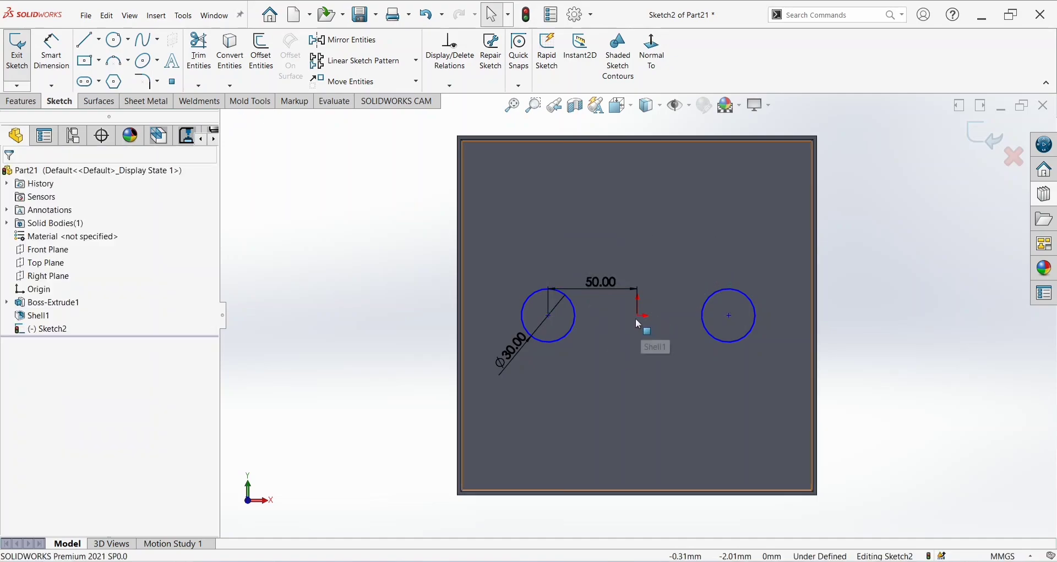
# - Dimension the right circle's centre from the origin to match the left circle's distance, and exit the sketch
pyautogui.moveTo(647, 413); pyautogui.dragTo(653, 354, button='right')
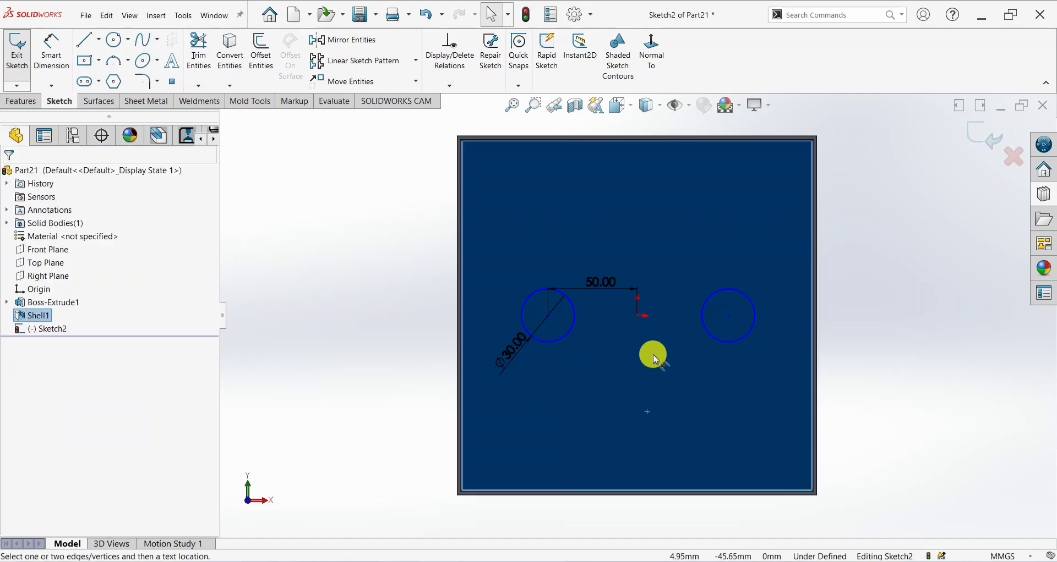
pyautogui.click(637, 316)
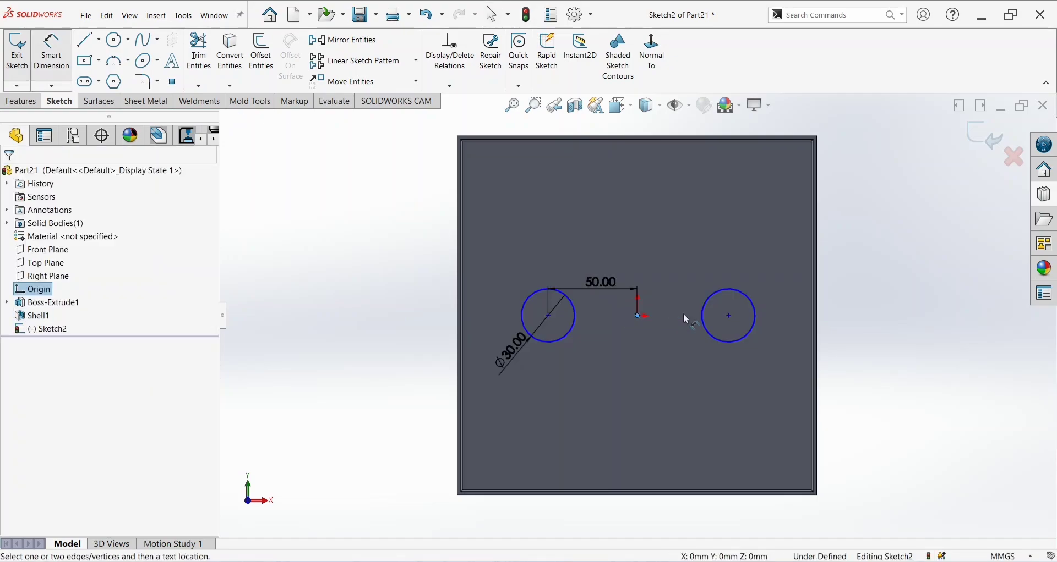
pyautogui.click(728, 317)
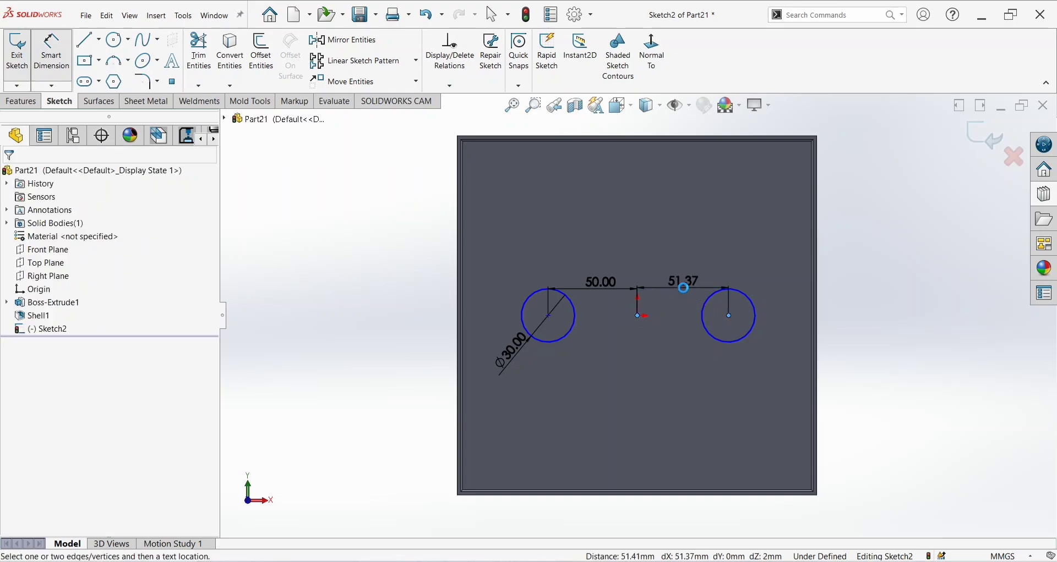
pyautogui.click(683, 288)
pyautogui.press('Return')
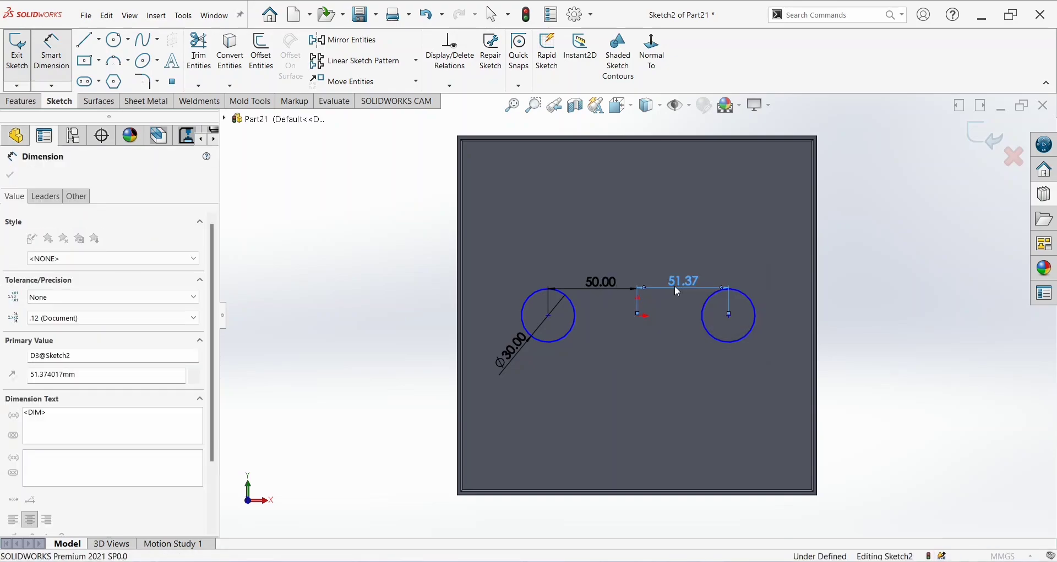
pyautogui.click(17, 64)
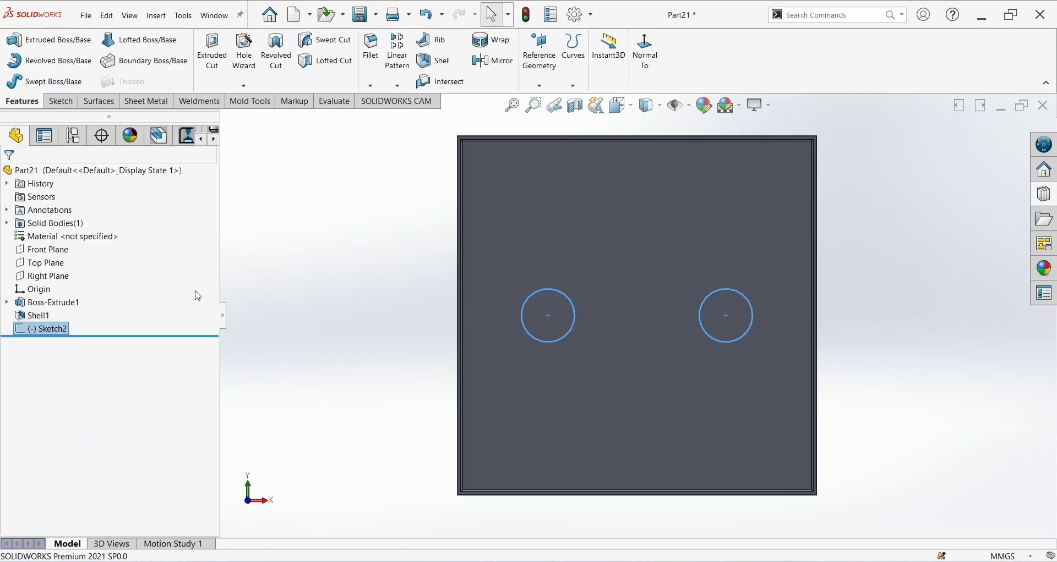
pyautogui.click(212, 52)
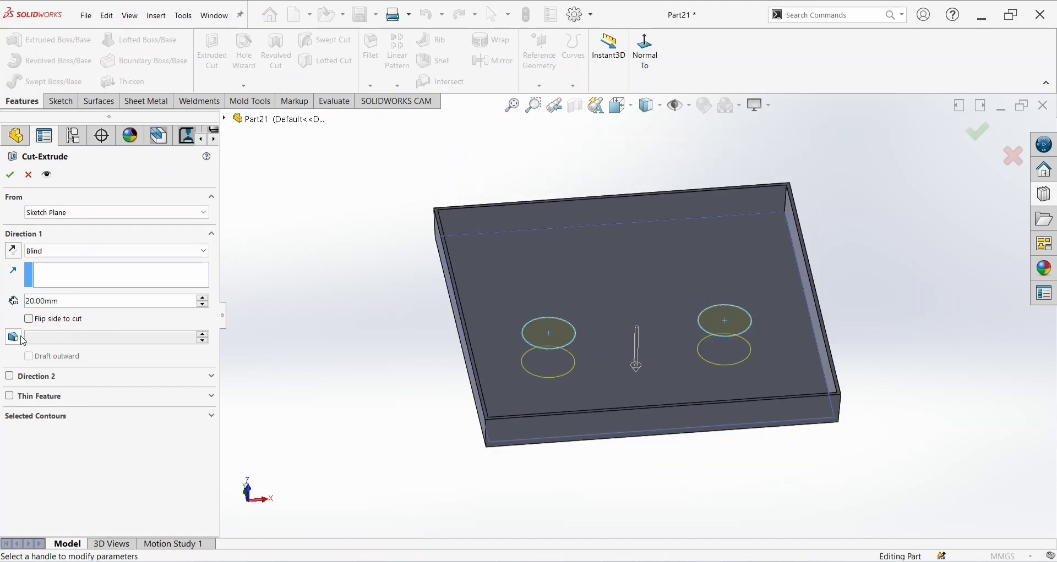
pyautogui.click(58, 251)
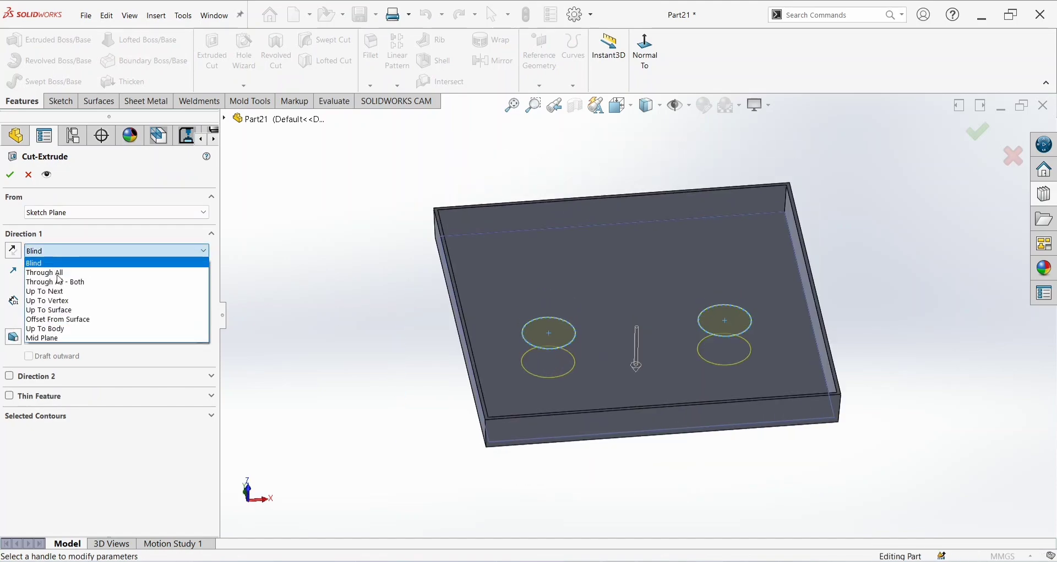
pyautogui.click(64, 273)
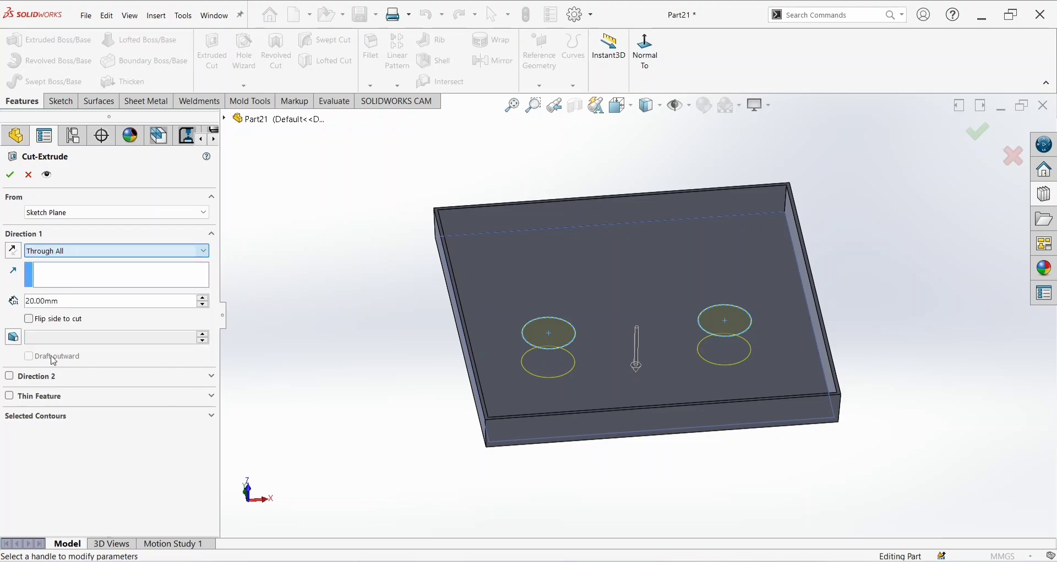
pyautogui.click(17, 317)
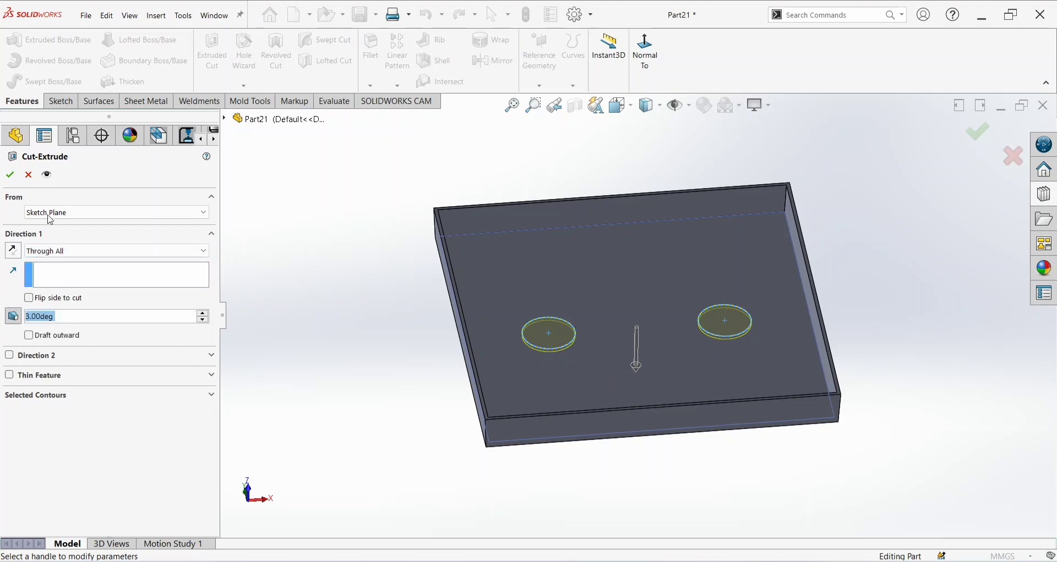
pyautogui.press('Escape')
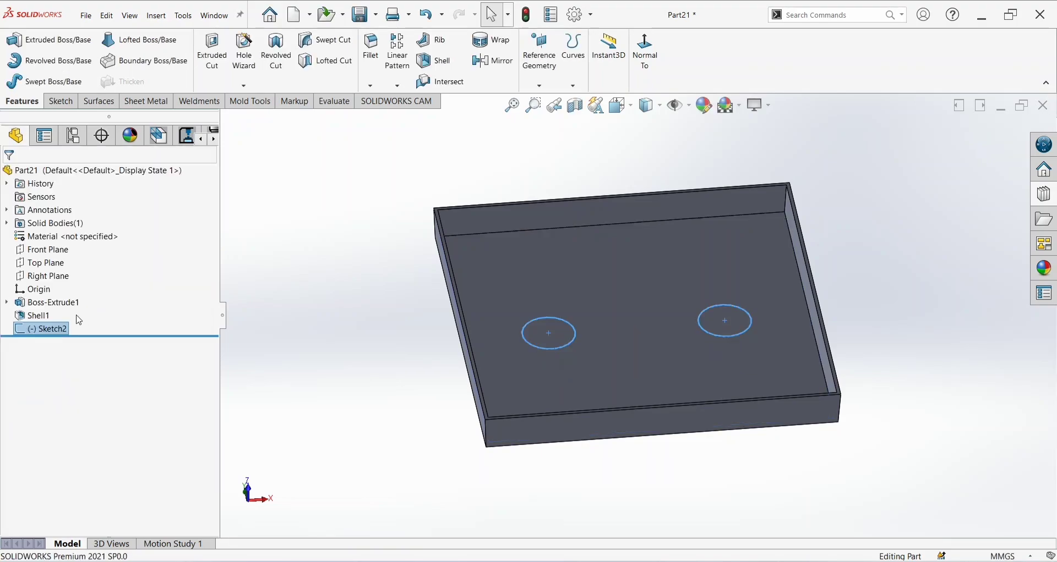
# - Reopen the base extrusion's definition to check its draft angle and direction, and close it
pyautogui.rightClick(62, 304)
pyautogui.click(70, 253)
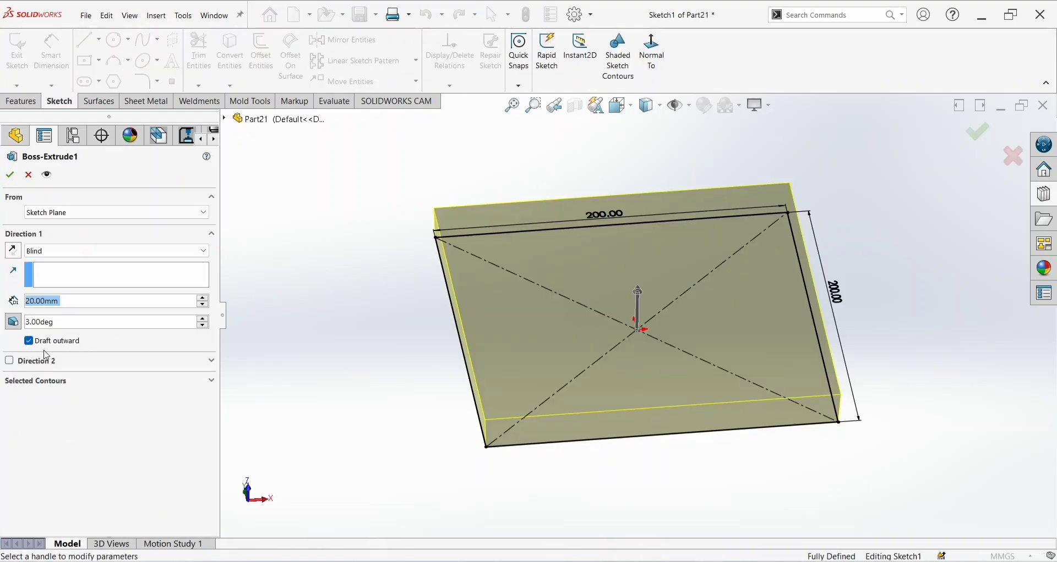
pyautogui.click(16, 178)
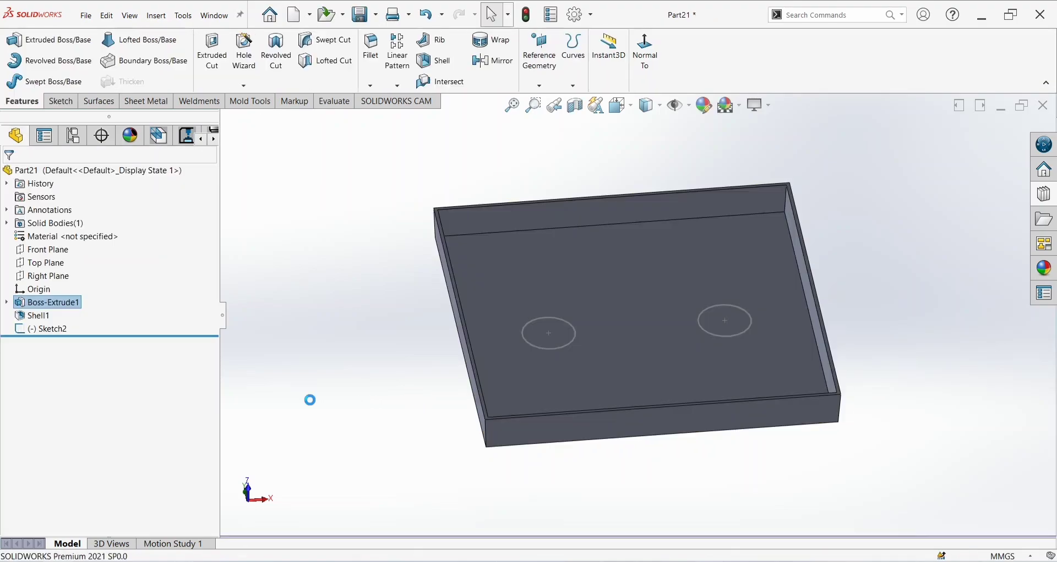
# - Cut the two circles through the tray floor with a 20 mm blind Extruded Cut and a 3° inward draft
pyautogui.click(57, 331)
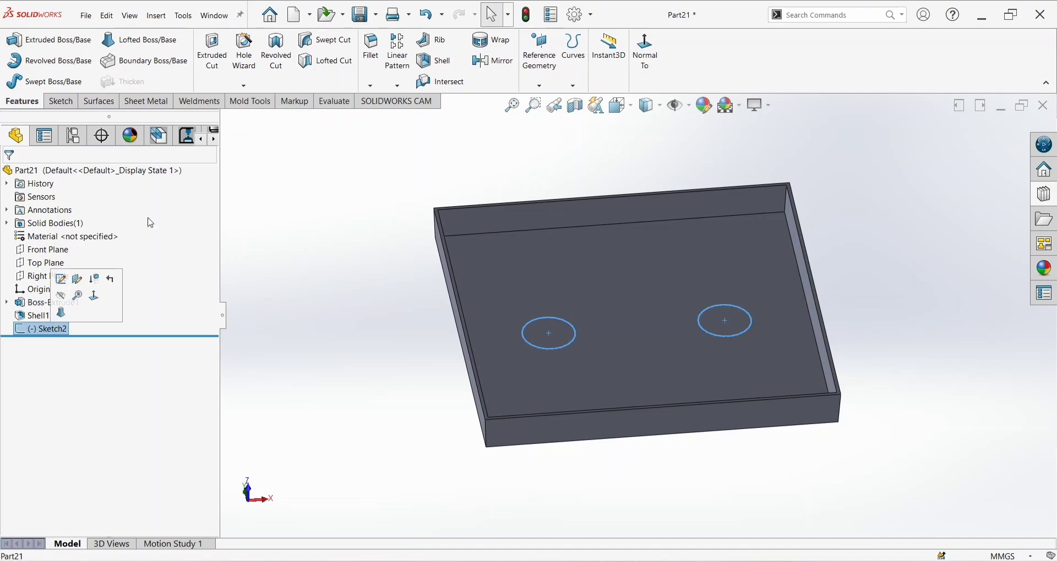
pyautogui.click(212, 54)
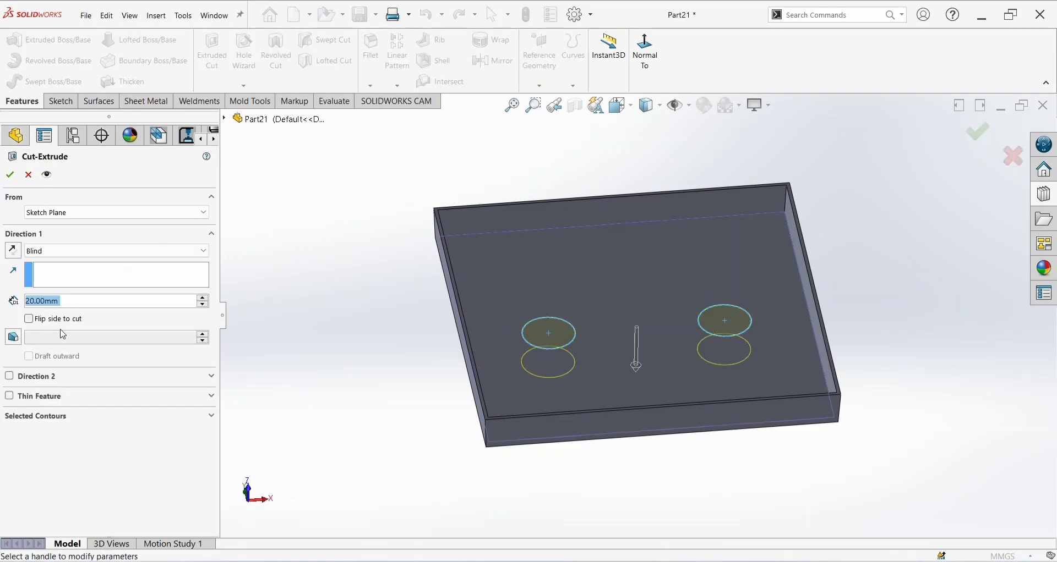
pyautogui.click(14, 338)
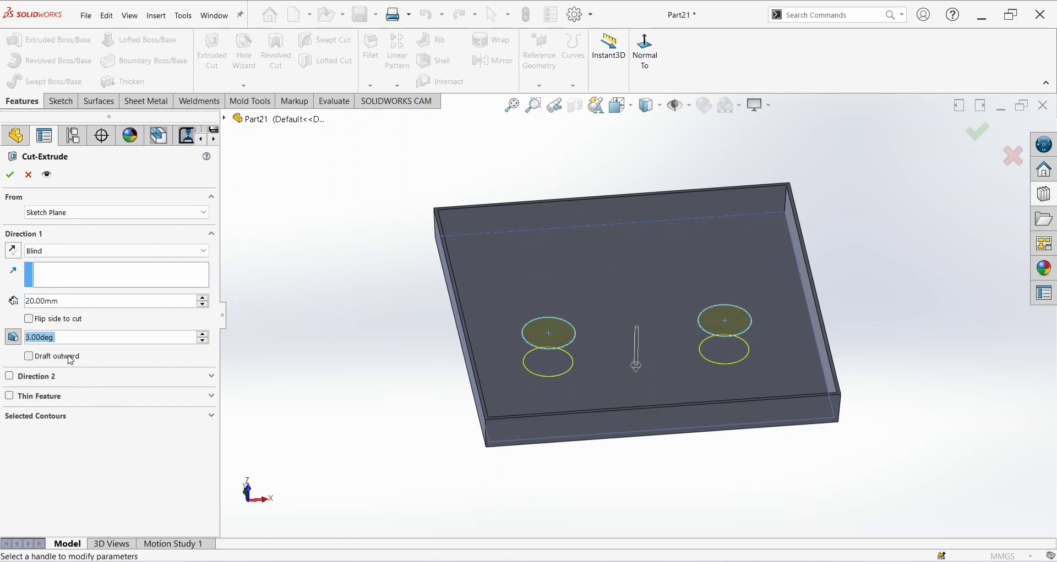
pyautogui.click(29, 357)
pyautogui.click(60, 360)
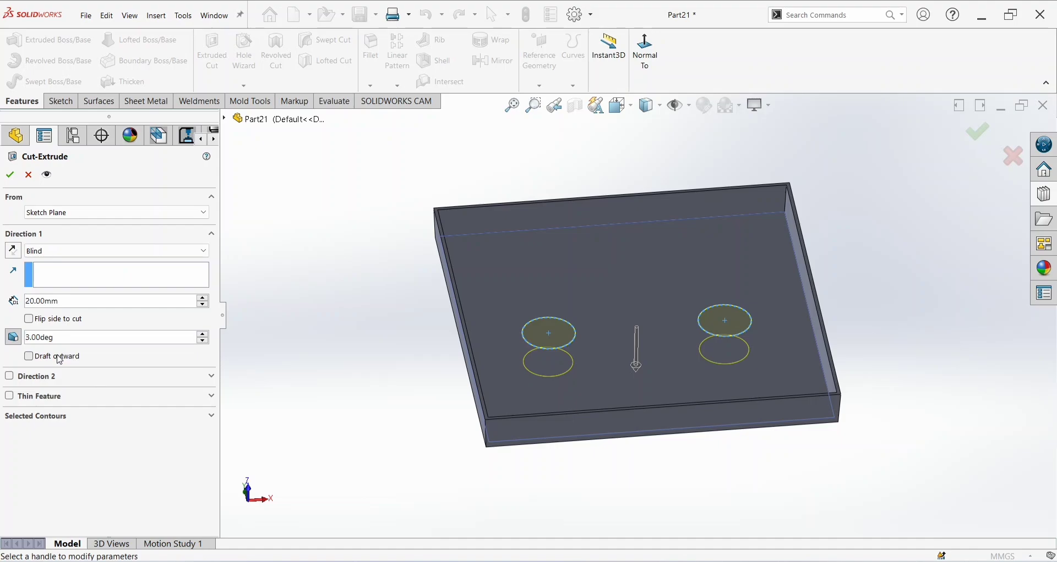
pyautogui.click(10, 175)
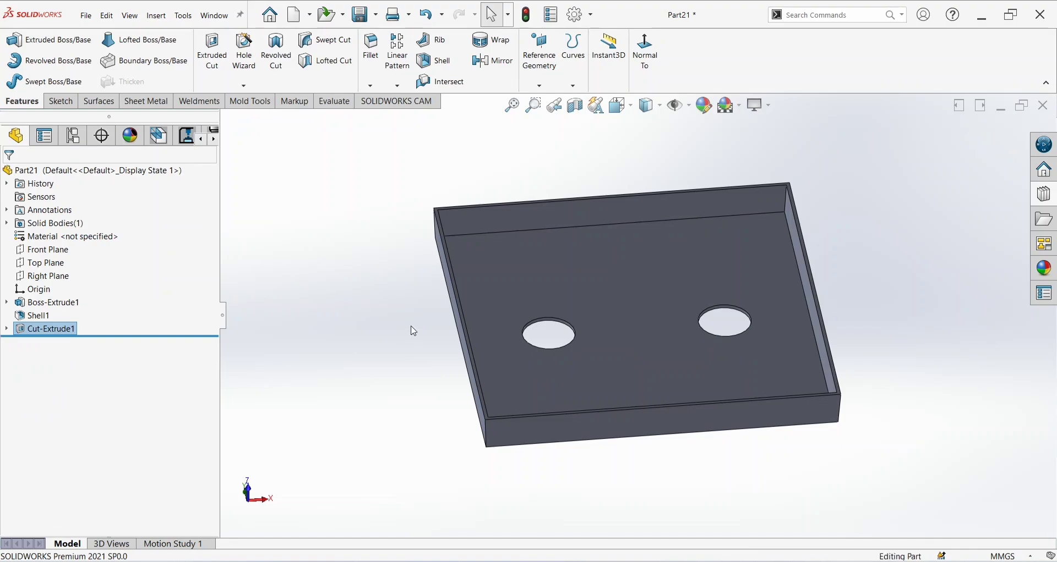
# - Set up a 3° Draft Analysis using the tray's upper rim face as the direction of pull
pyautogui.moveTo(417, 332); pyautogui.dragTo(413, 296, button='middle')
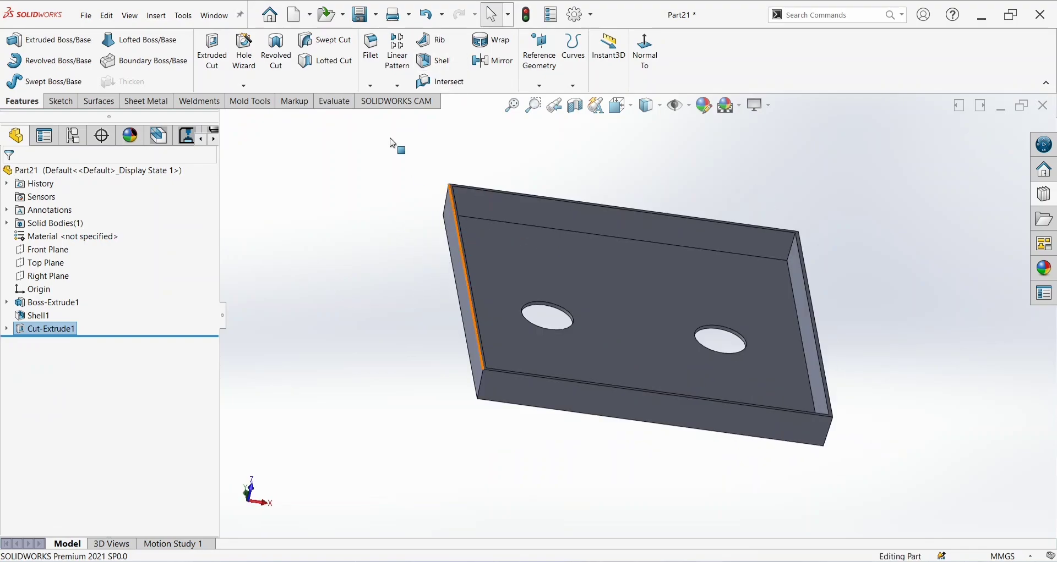
pyautogui.click(251, 102)
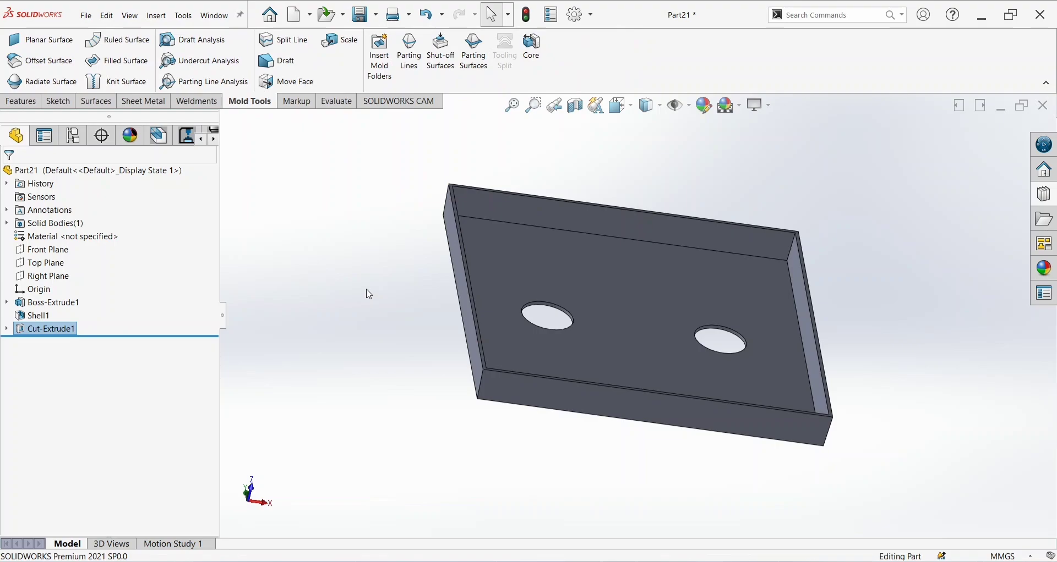
pyautogui.click(193, 40)
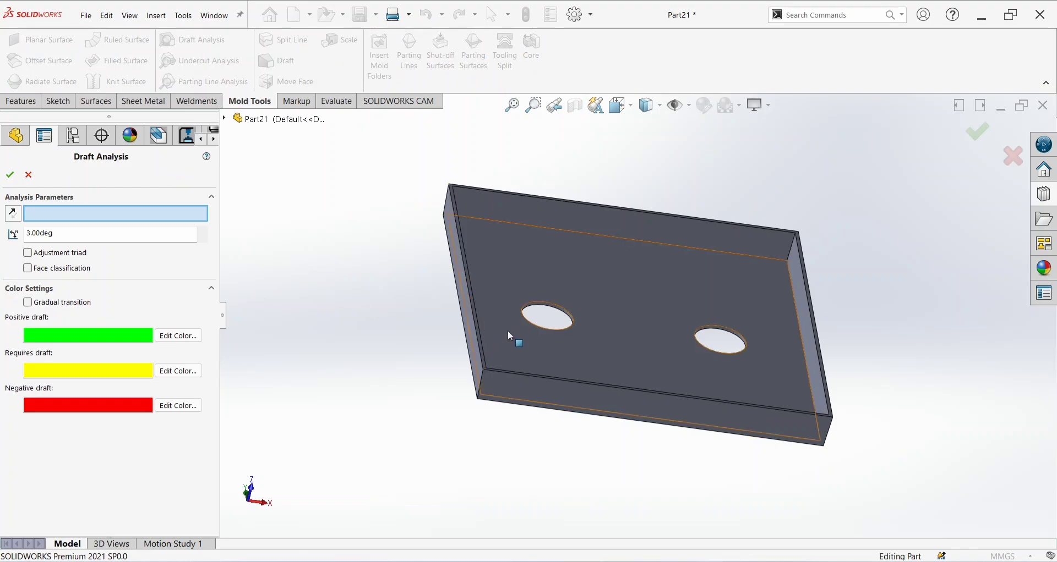
pyautogui.scroll(-5, 504, 321)
pyautogui.click(490, 344)
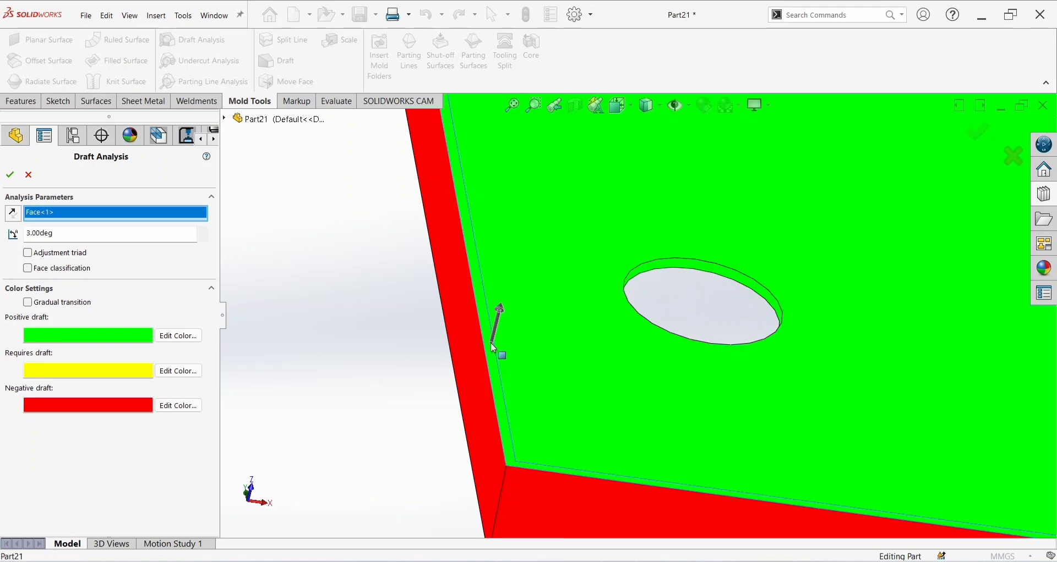
# - Examine the draft colours on the tray's inner walls, outer walls and holes from several angles, and accept the analysis
pyautogui.scroll(5, 421, 372)
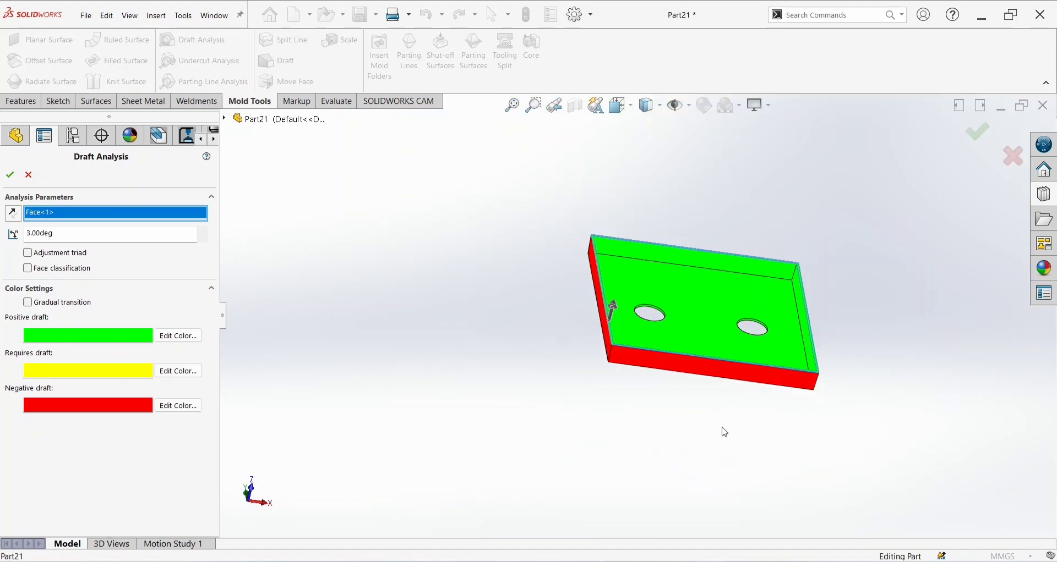
pyautogui.moveTo(725, 433); pyautogui.dragTo(631, 352, button='middle')
pyautogui.moveTo(604, 333)
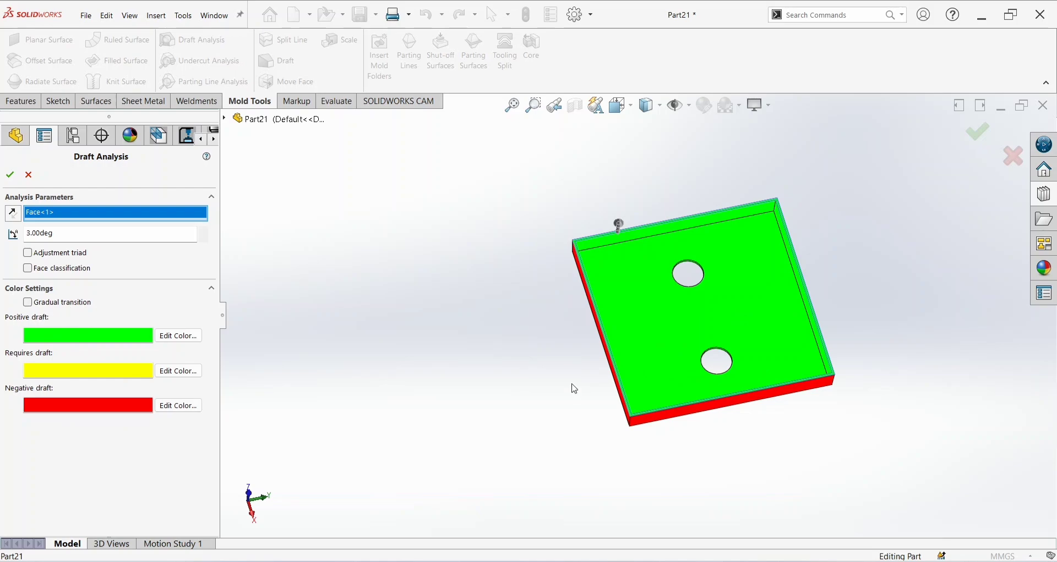
pyautogui.moveTo(574, 389); pyautogui.dragTo(606, 262, button='middle')
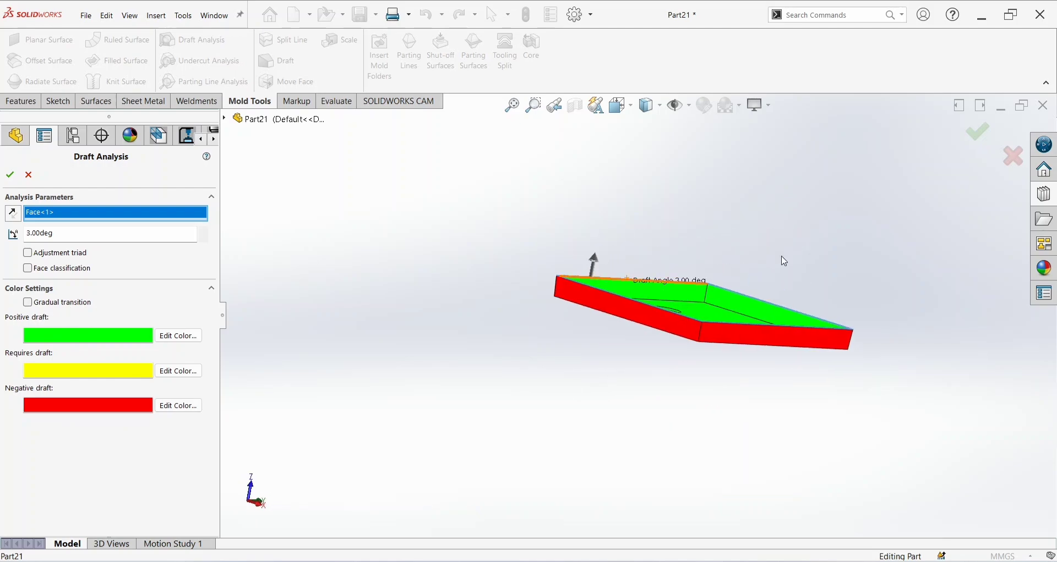
pyautogui.scroll(2, 784, 285)
pyautogui.scroll(-5, 769, 301)
pyautogui.scroll(1, 414, 400)
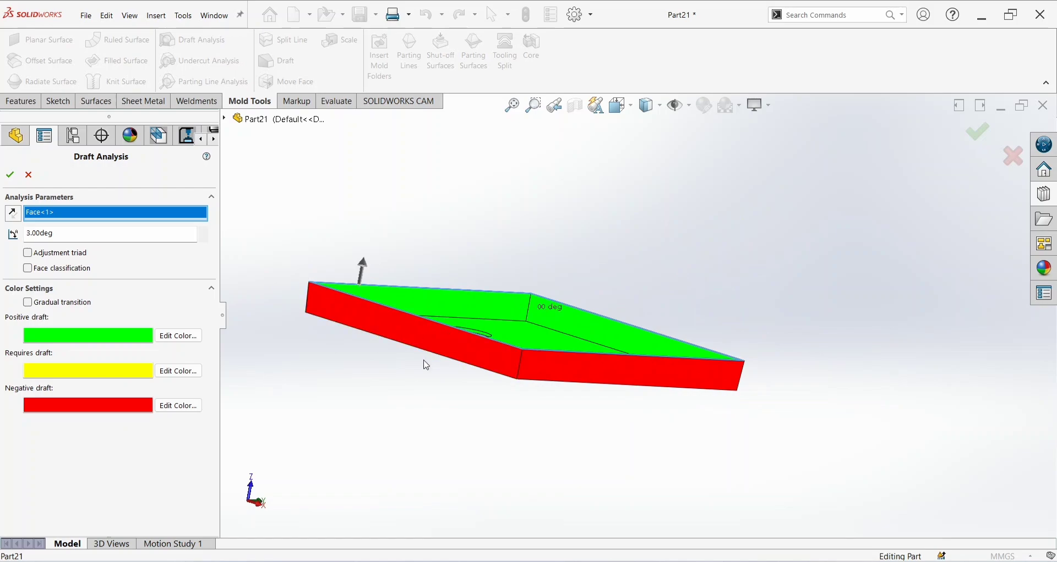
pyautogui.moveTo(436, 377); pyautogui.dragTo(502, 345, button='middle')
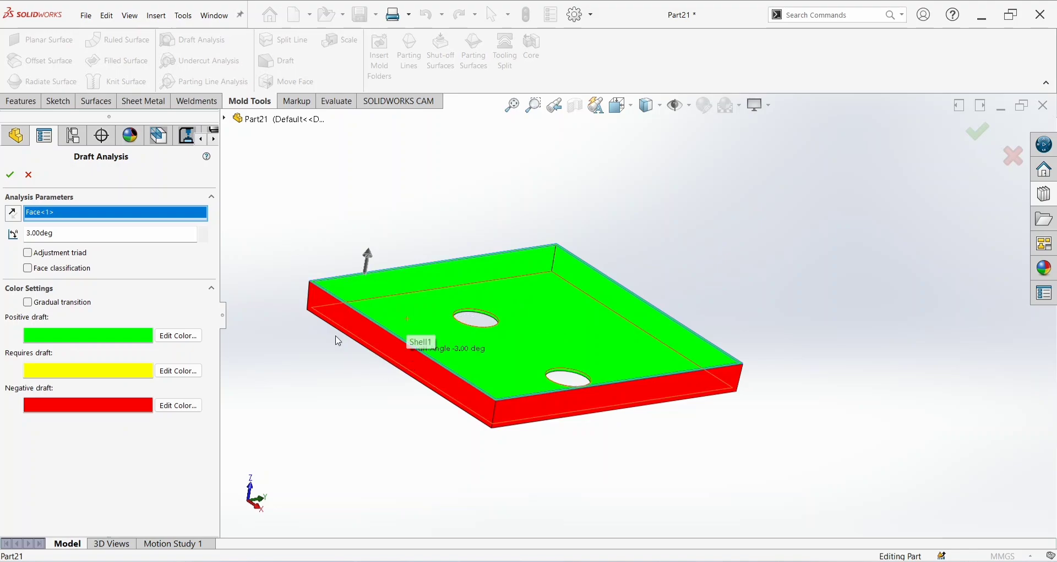
pyautogui.click(10, 175)
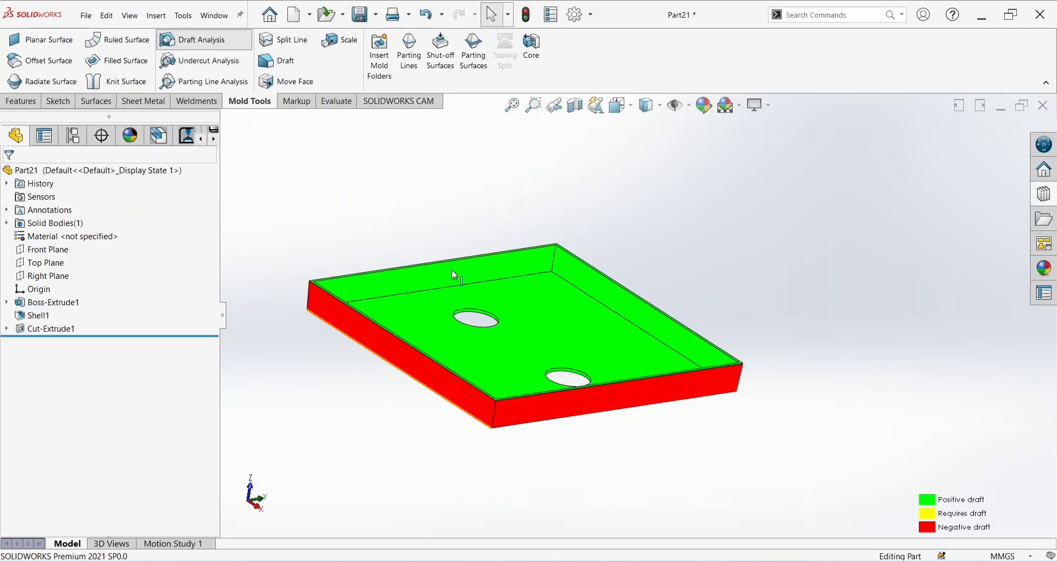
# - Turn off the draft analysis colour display on the tray
pyautogui.click(200, 40)
pyautogui.scroll(2, 522, 197)
pyautogui.scroll(-2, 559, 352)
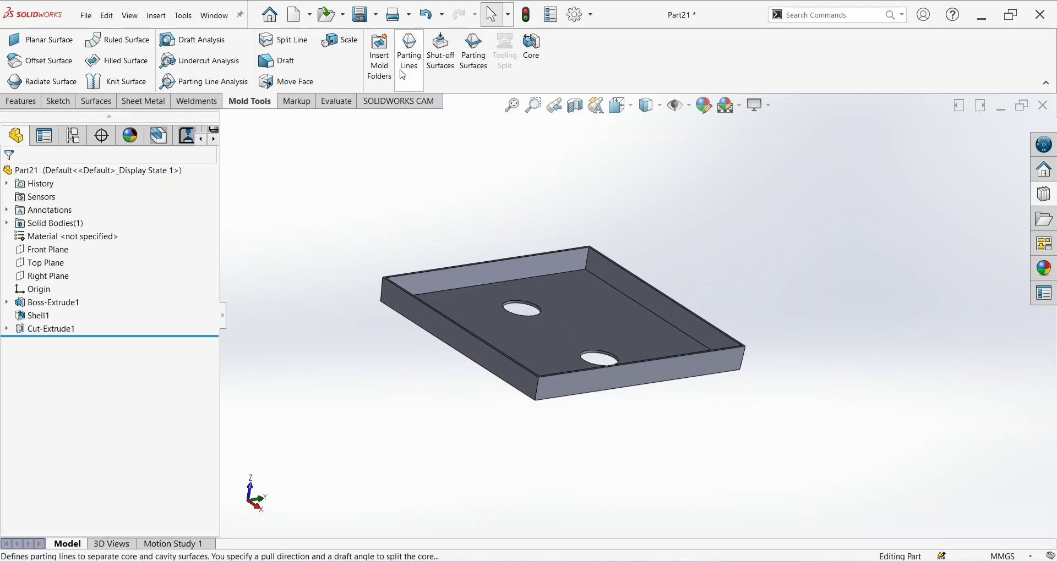
# - Create a parting line around the tray's outer rim, with the rim face as pull direction and a 1° draft analysis for core/cavity split
pyautogui.click(408, 55)
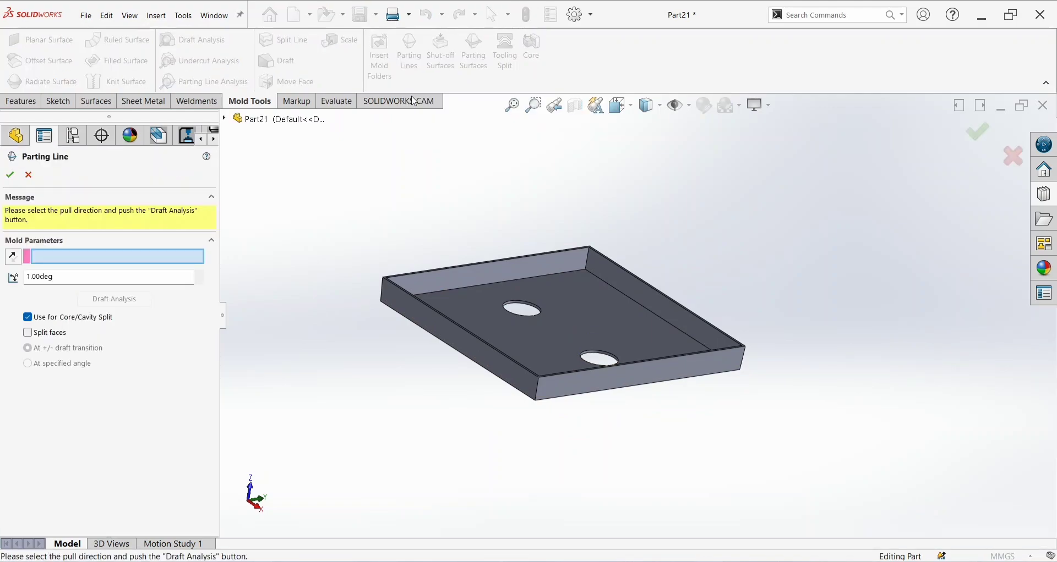
pyautogui.scroll(-6, 507, 325)
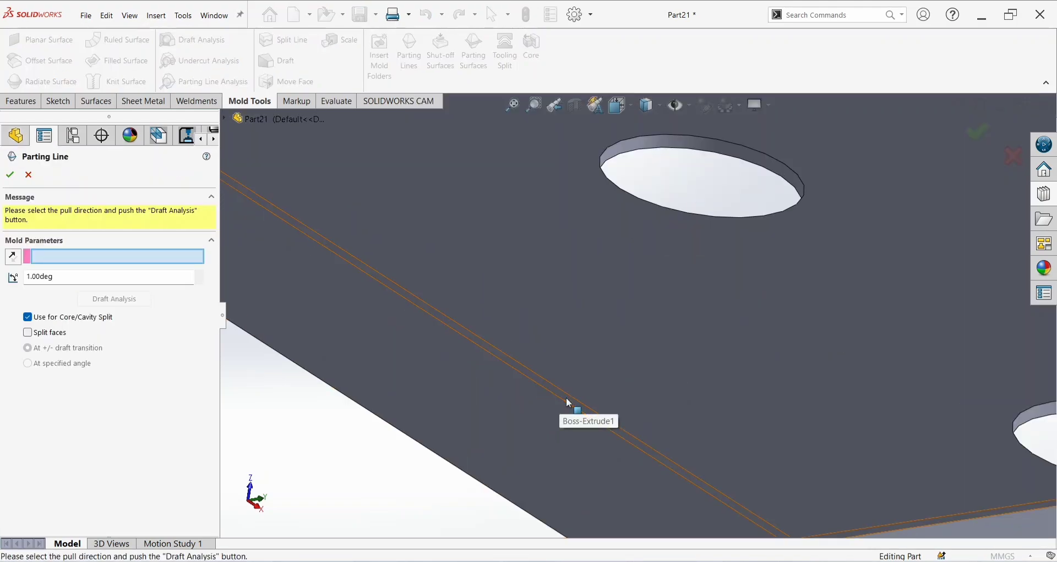
pyautogui.click(569, 403)
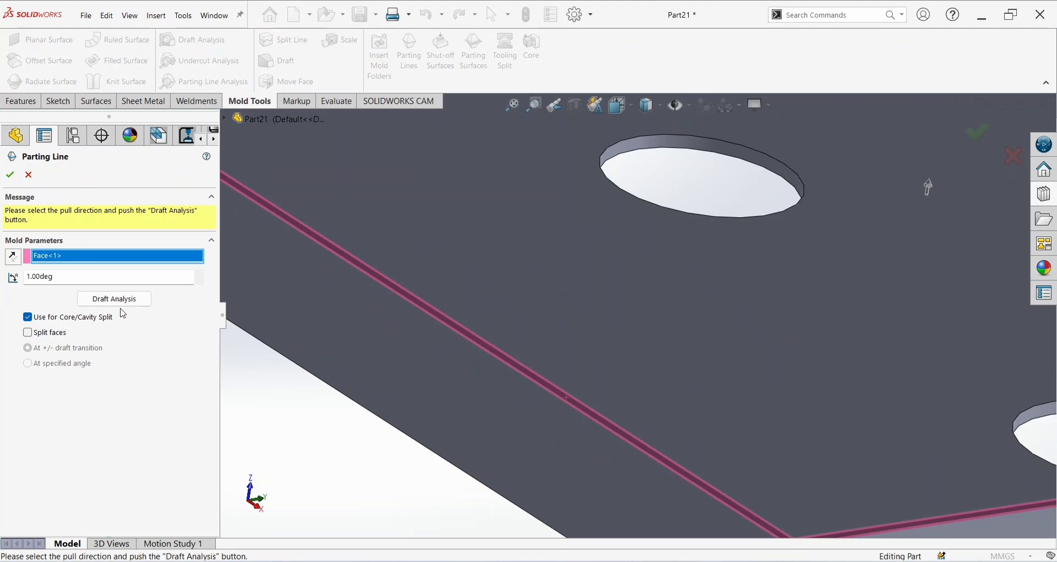
pyautogui.click(114, 300)
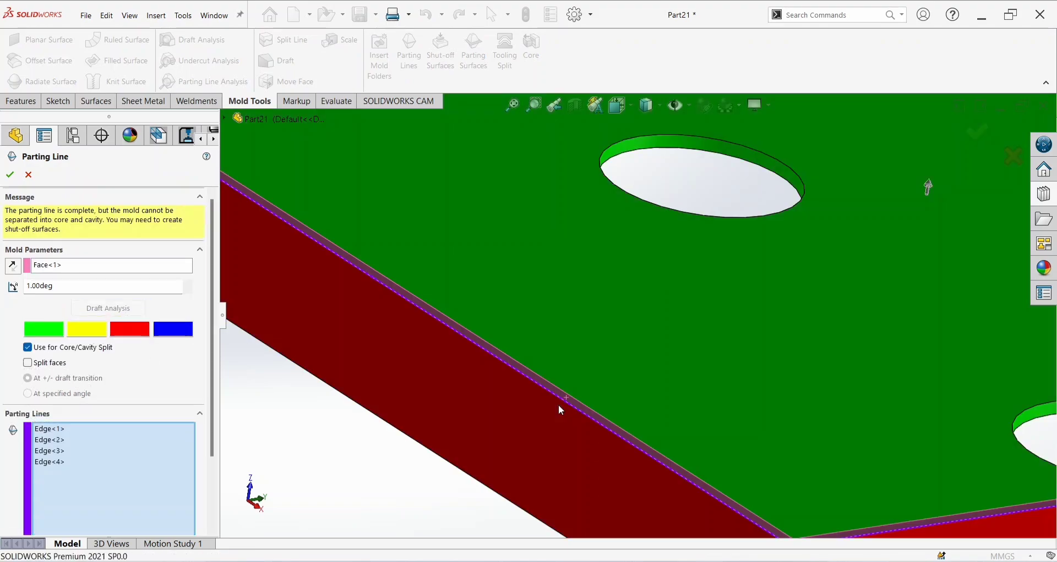
pyautogui.scroll(3, 550, 401)
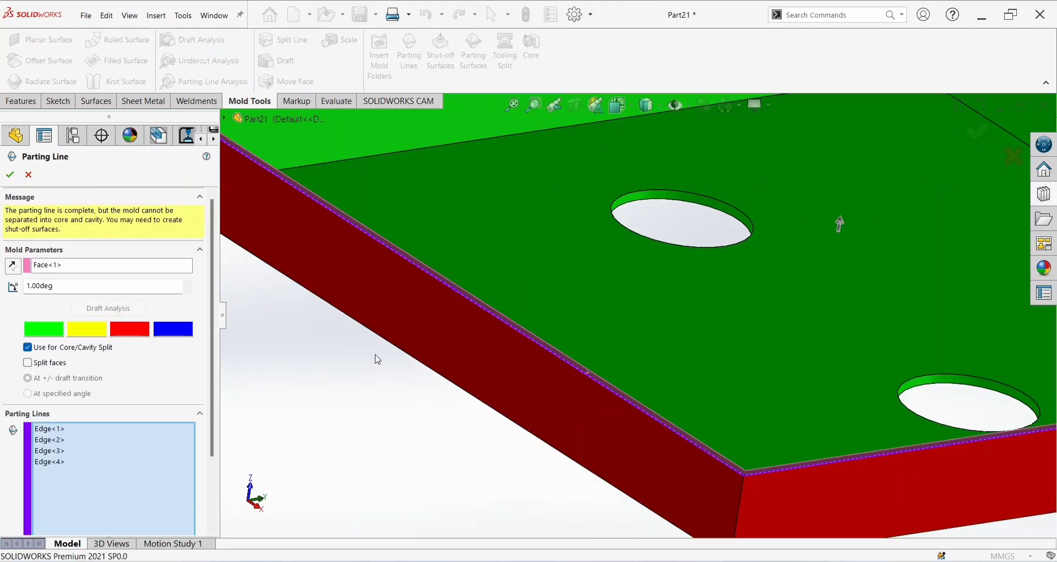
pyautogui.click(10, 176)
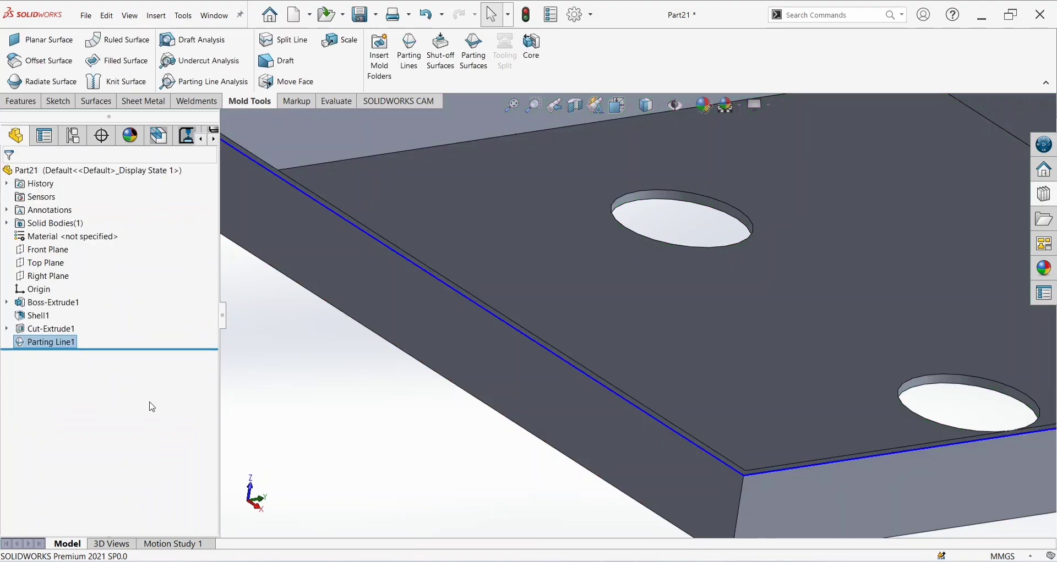
# - Create contact shut-off surfaces over the two floor holes, without knitting them
pyautogui.scroll(5, 484, 401)
pyautogui.scroll(-5, 656, 387)
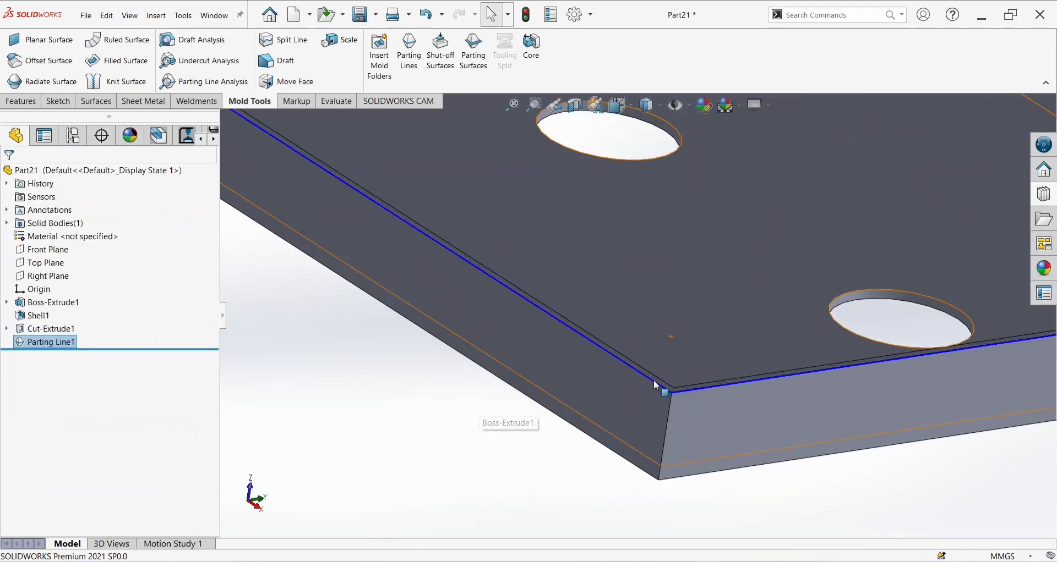
pyautogui.scroll(-3, 656, 386)
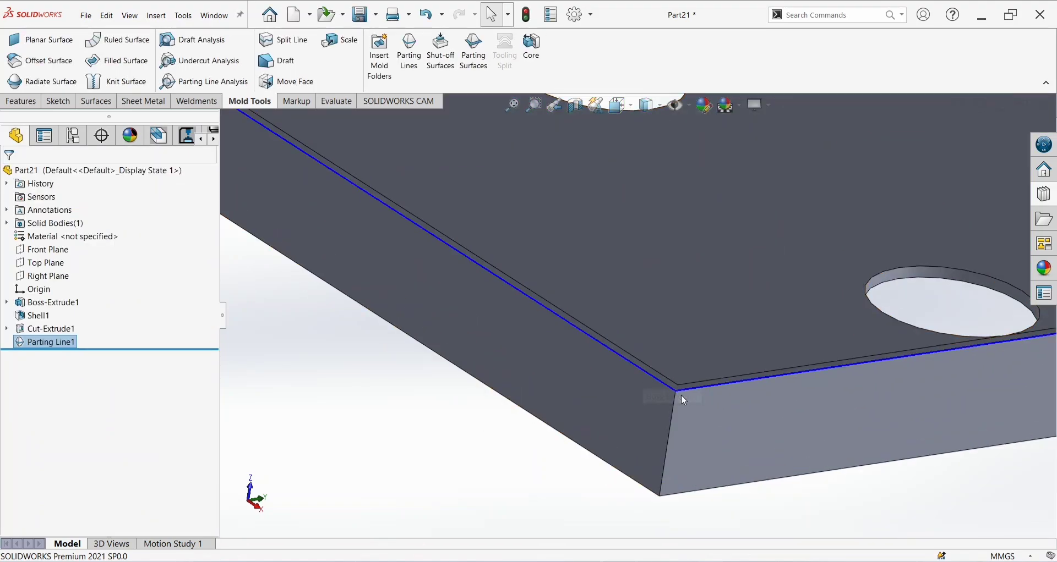
pyautogui.scroll(5, 437, 301)
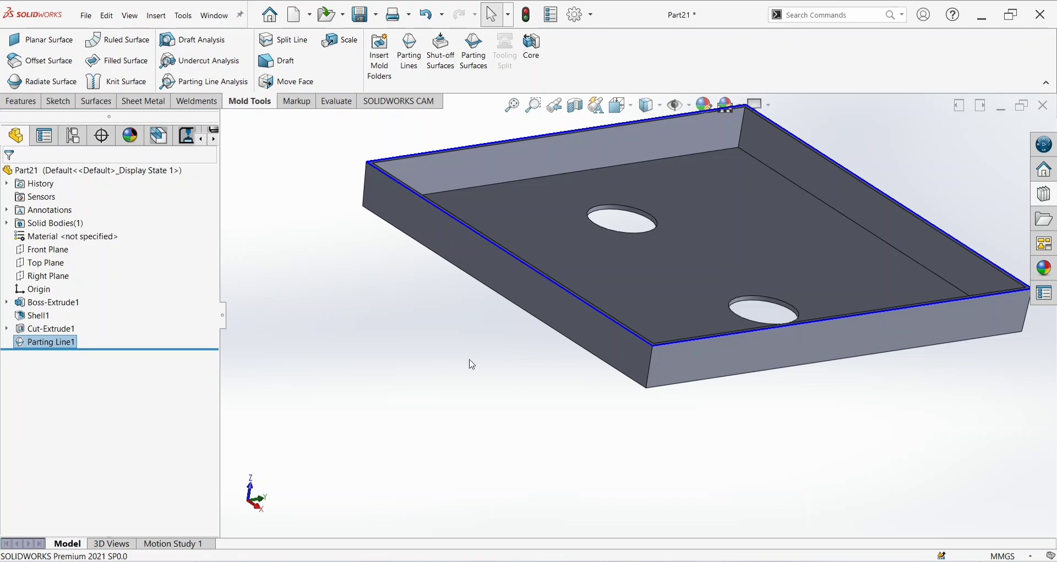
pyautogui.click(441, 60)
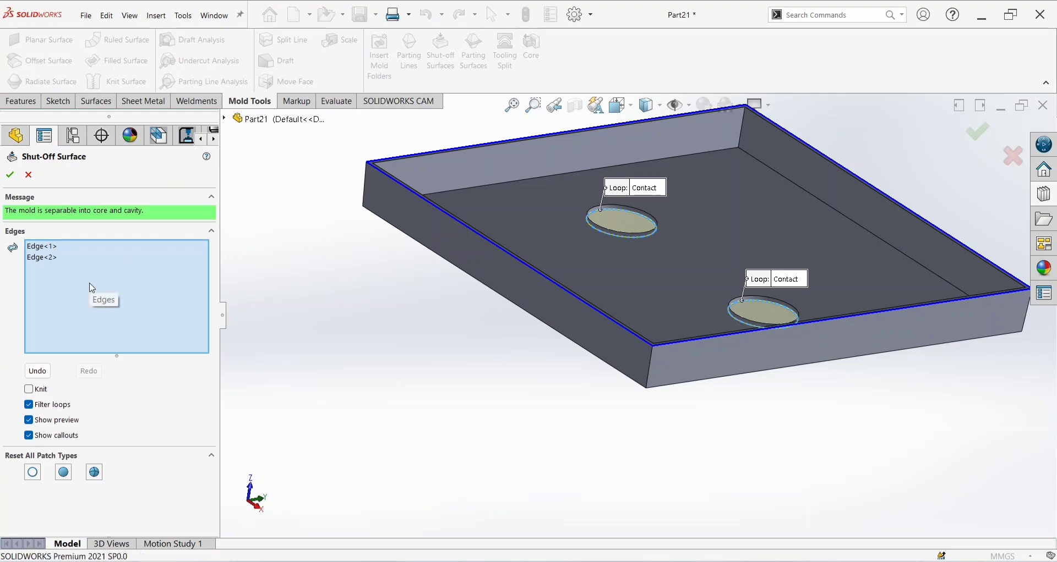
pyautogui.click(10, 174)
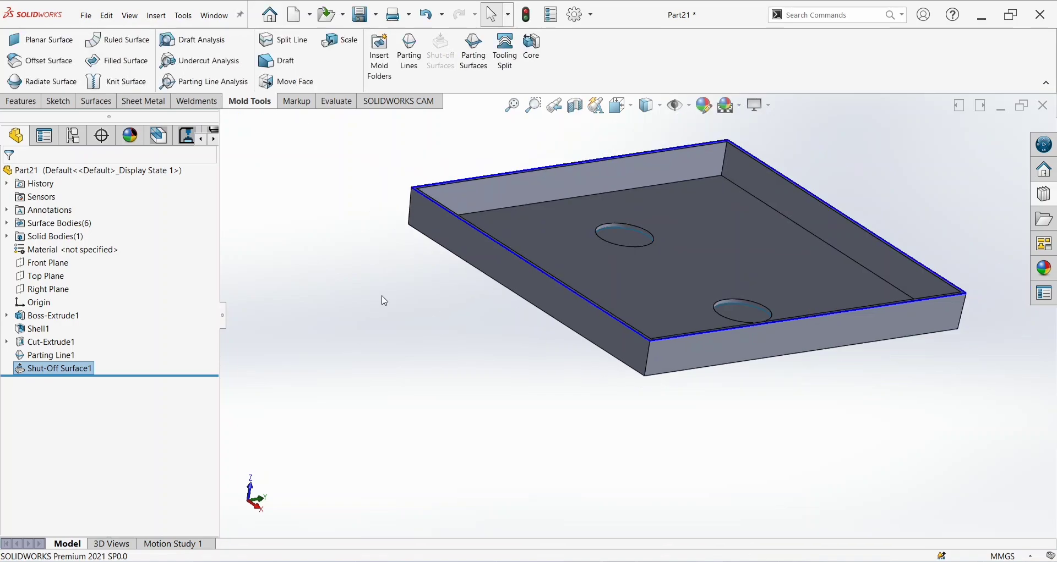
# - Create a parting surface perpendicular to pull, extending 300 mm outward from the tray's parting line
pyautogui.click(470, 77)
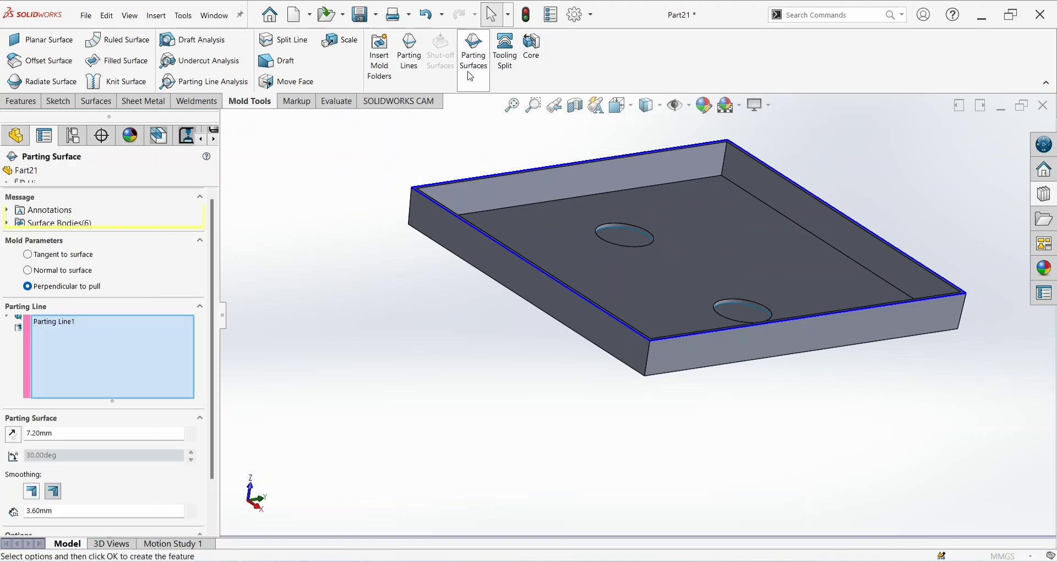
pyautogui.click(59, 435)
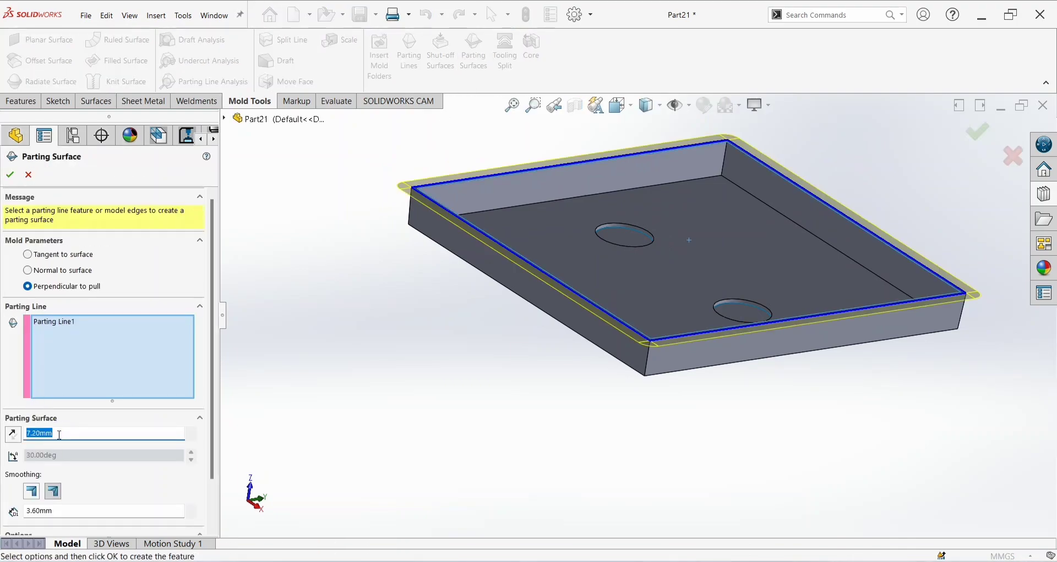
pyautogui.write('200')
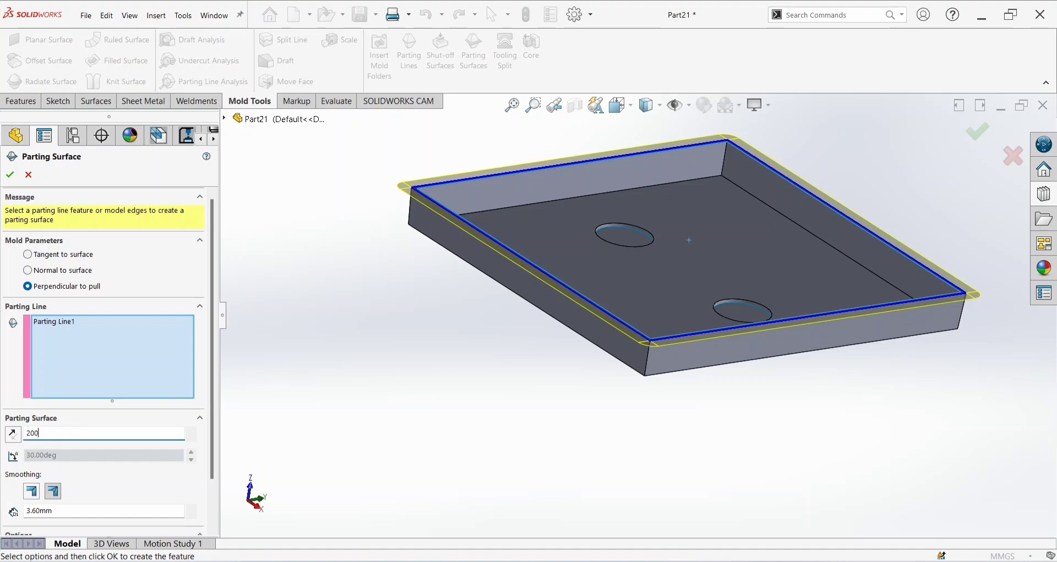
pyautogui.press('Return')
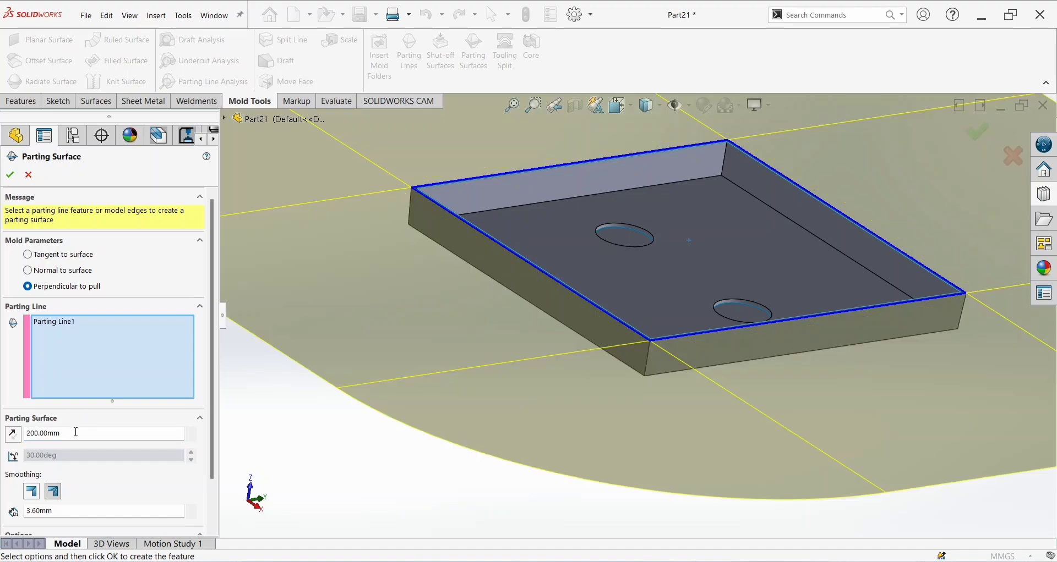
pyautogui.click(79, 433)
pyautogui.write('300')
pyautogui.press('Return')
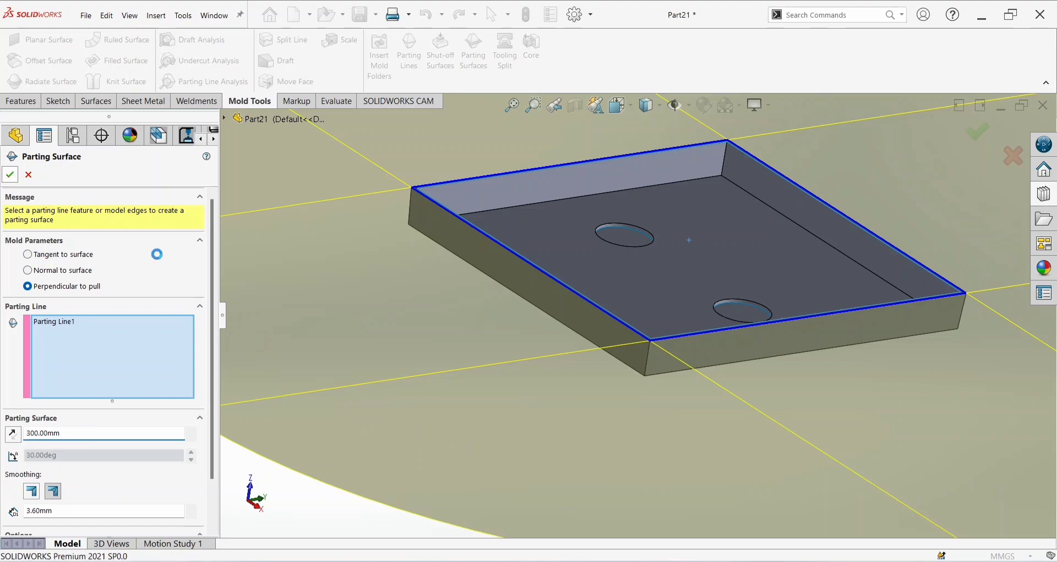
pyautogui.click(10, 174)
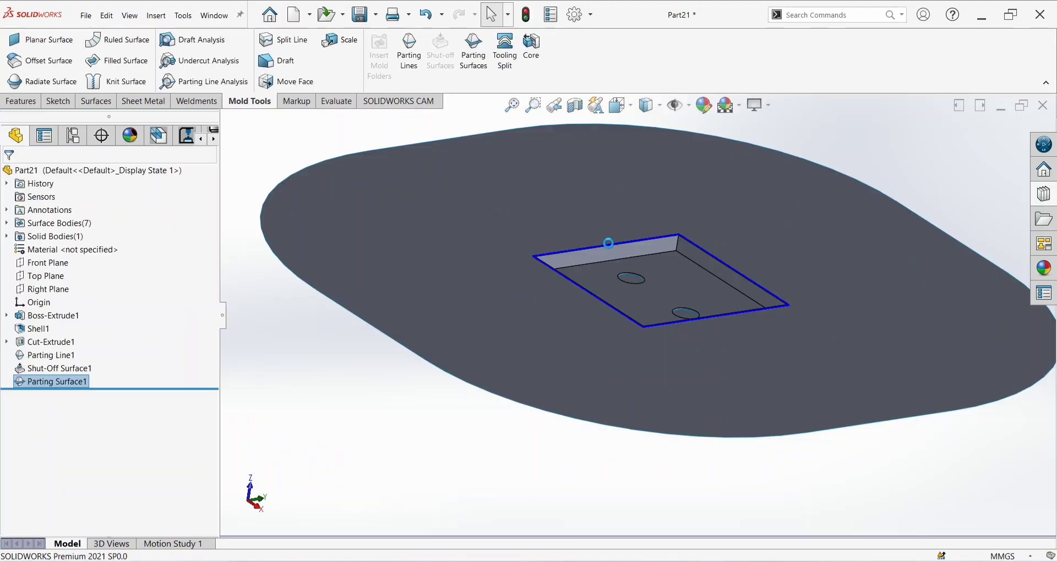
# - Create a Tooling Split from an origin-centred rectangle about 437 by 493 mm on the parting surface, with 100 mm block size in both directions
pyautogui.click(509, 65)
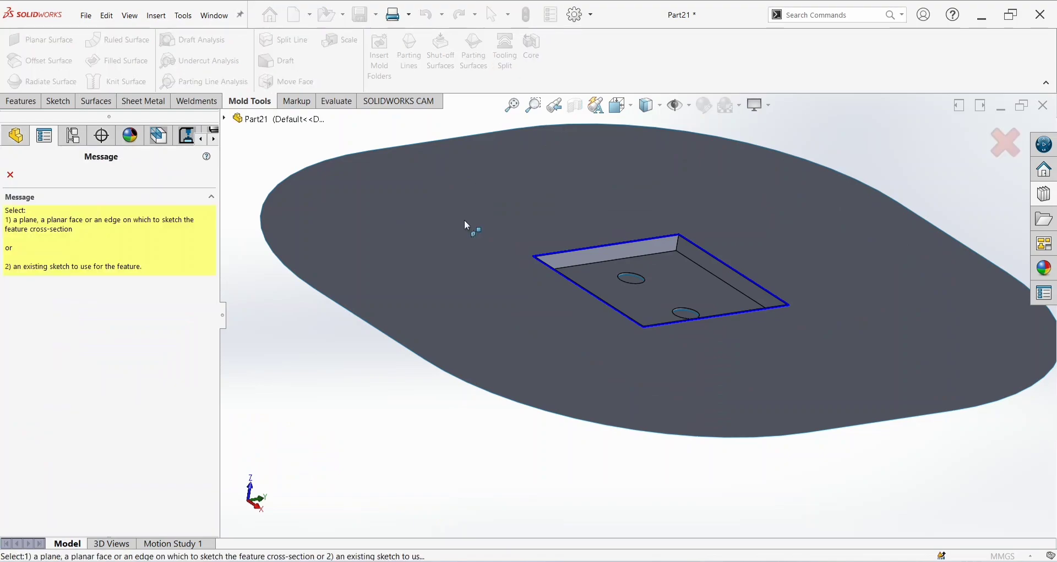
pyautogui.click(460, 258)
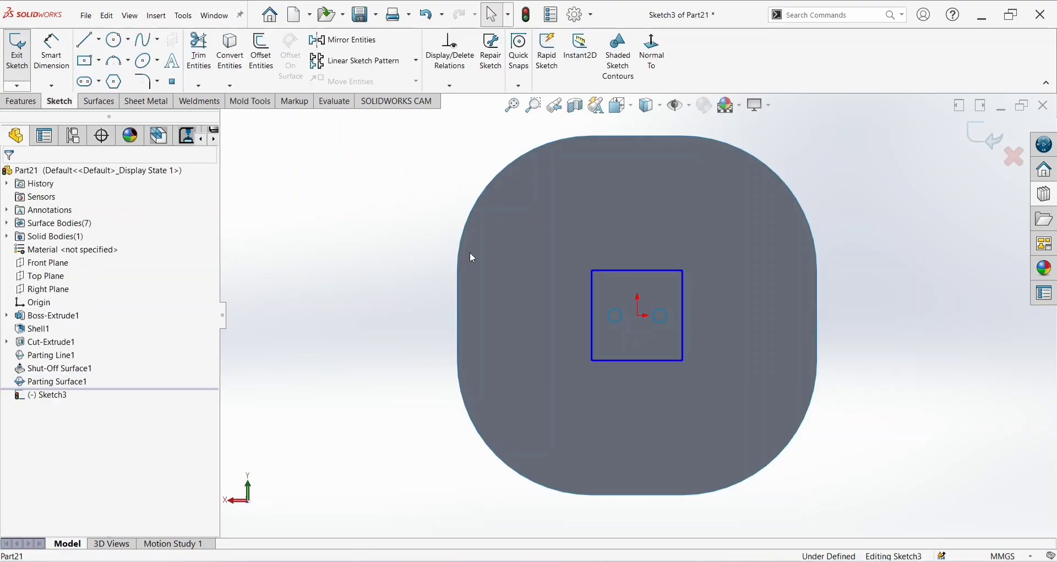
pyautogui.click(99, 60)
pyautogui.click(113, 96)
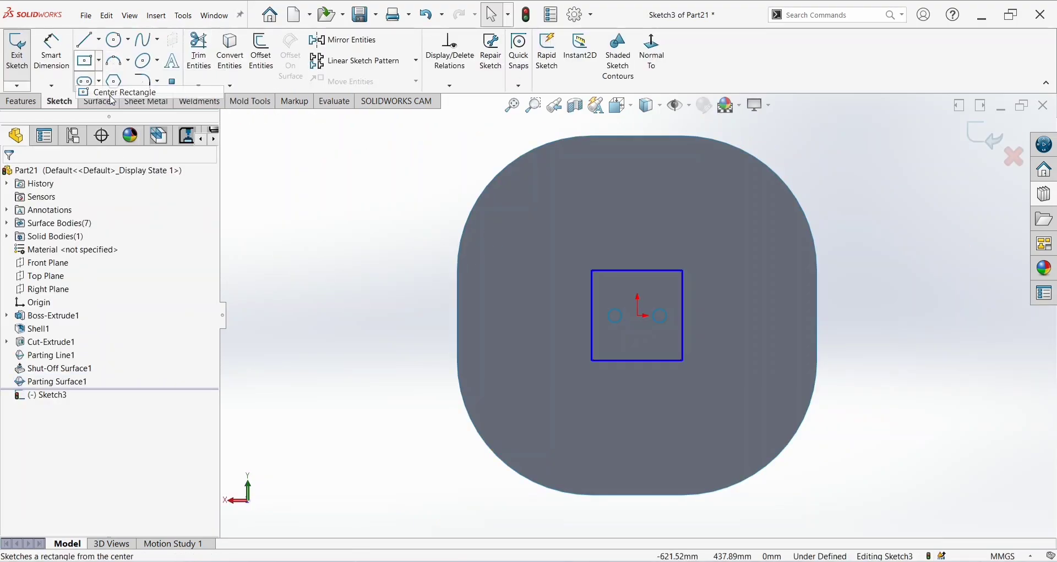
pyautogui.click(637, 315)
pyautogui.click(736, 426)
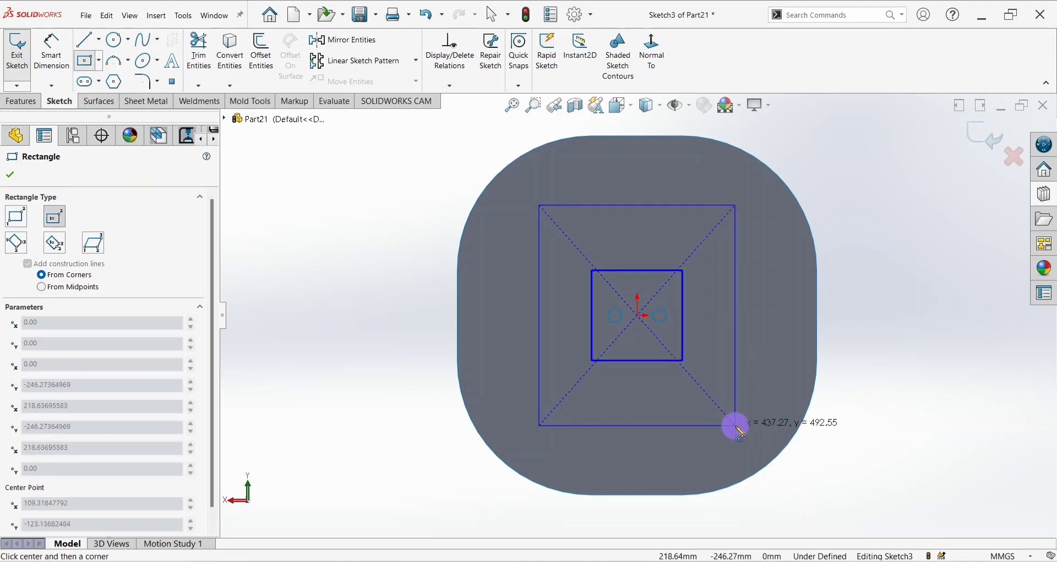
pyautogui.click(13, 172)
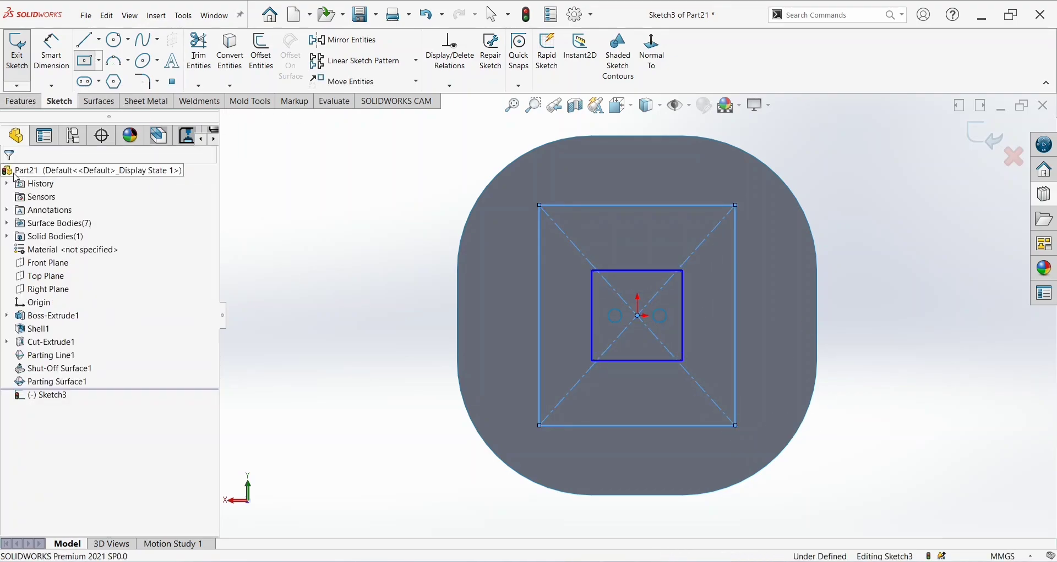
pyautogui.click(16, 69)
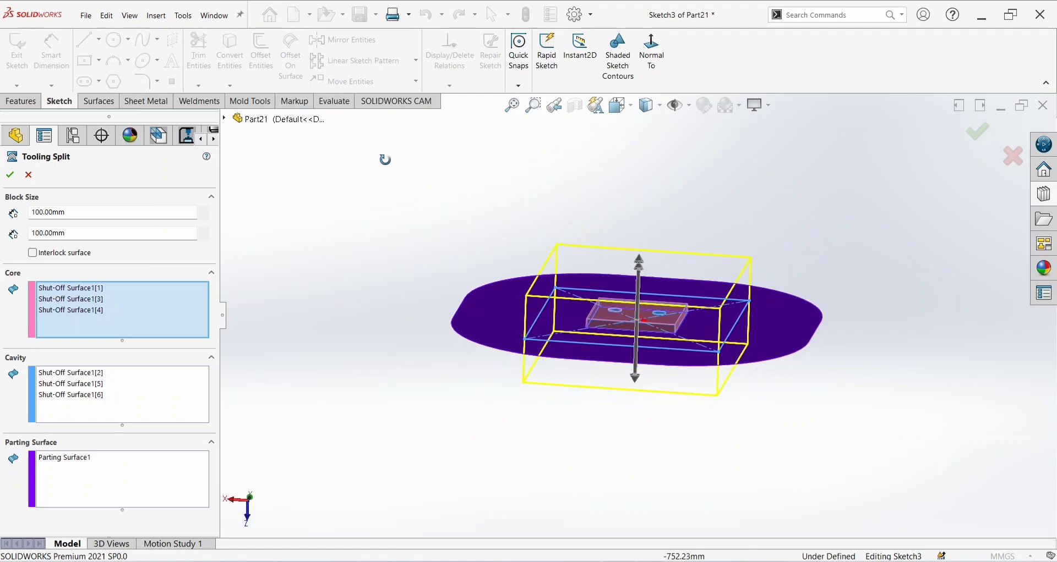
pyautogui.click(10, 175)
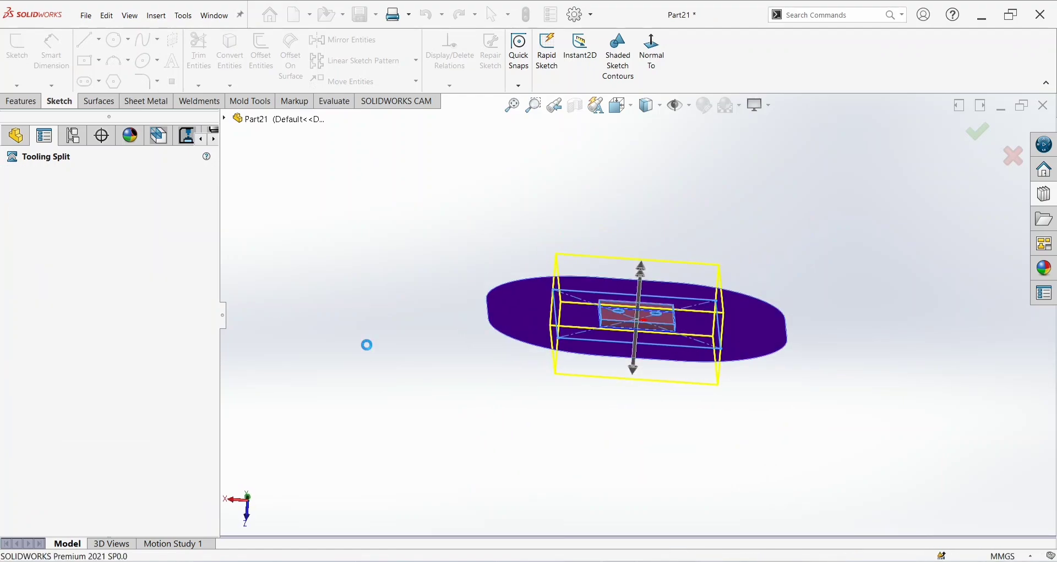
# - Move the upper mold block clear of the tray along negative Z with Move/Copy Body
pyautogui.click(156, 15)
pyautogui.moveTo(182, 66)
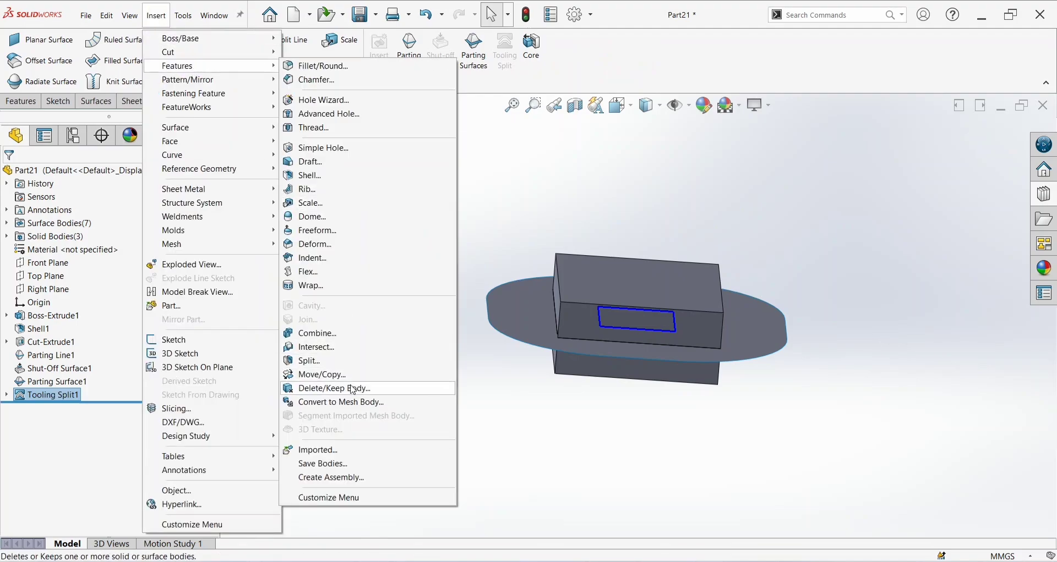
pyautogui.click(331, 375)
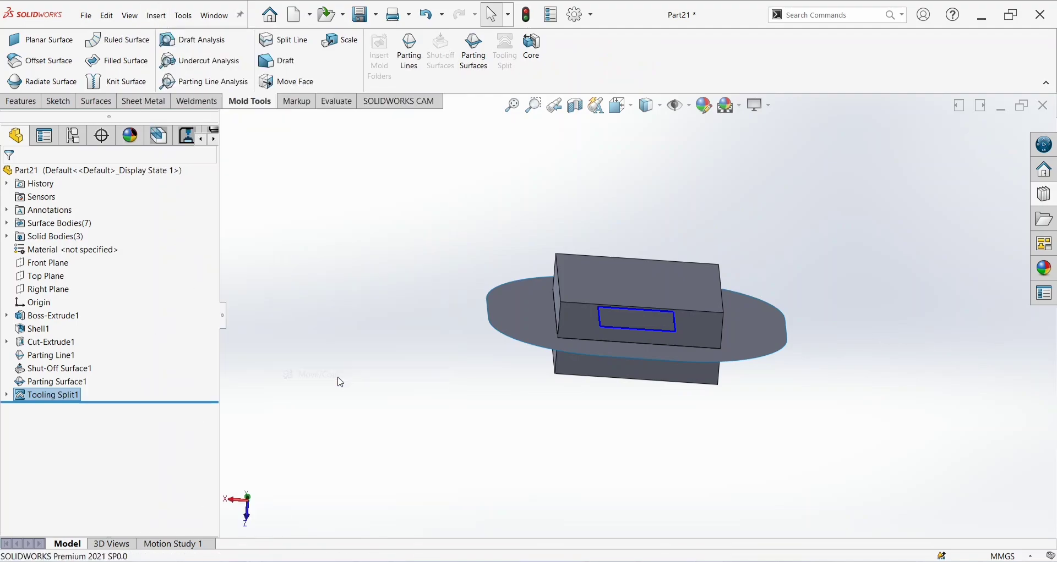
pyautogui.click(566, 289)
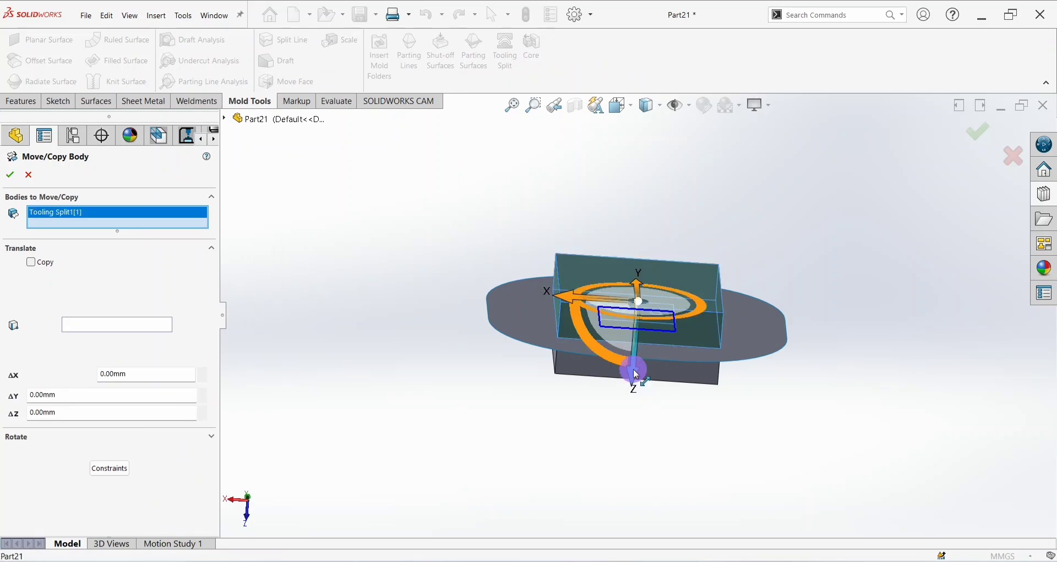
pyautogui.moveTo(633, 367); pyautogui.dragTo(644, 235)
pyautogui.click(10, 174)
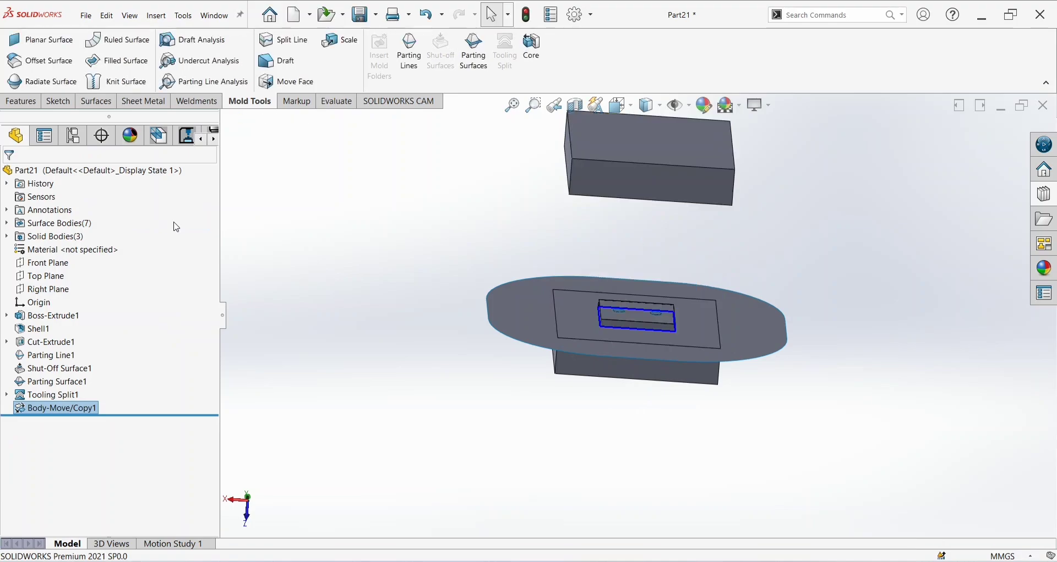
# - Move the lower mold block clear of the tray along positive Z with Move/Copy Body
pyautogui.click(165, 16)
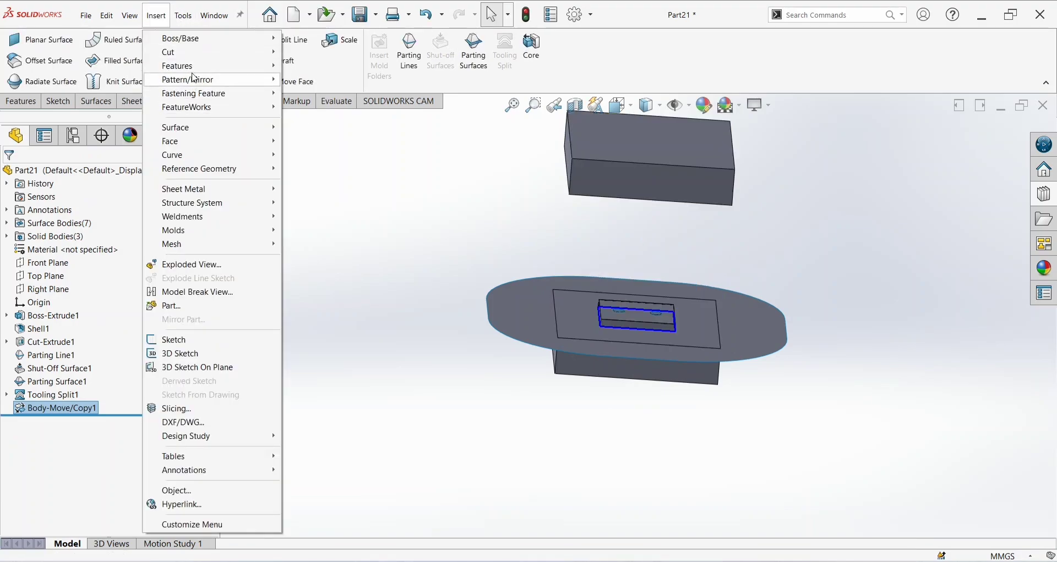
pyautogui.click(322, 375)
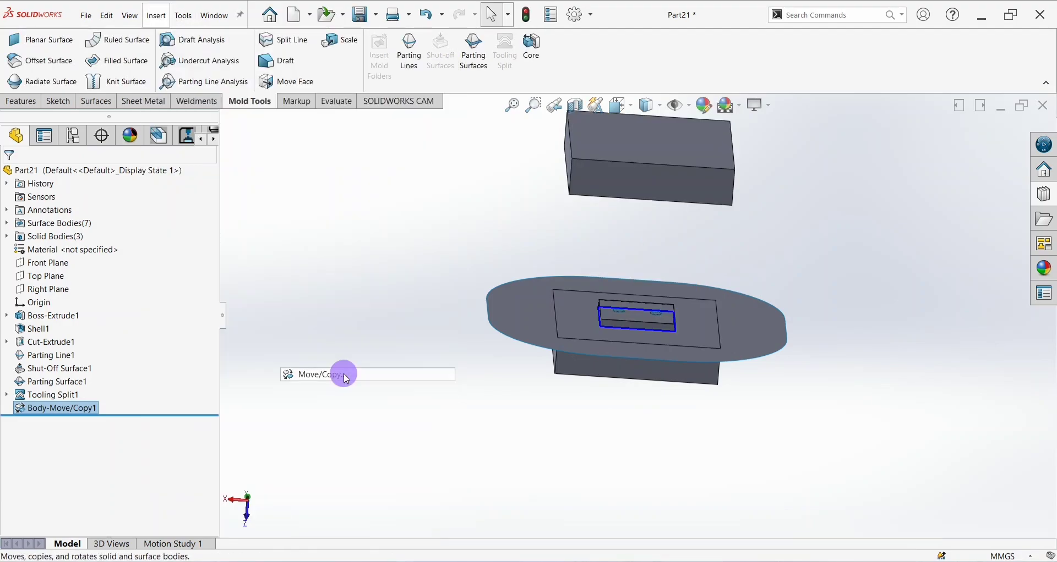
pyautogui.click(582, 369)
pyautogui.moveTo(615, 394); pyautogui.dragTo(619, 556)
pyautogui.click(10, 175)
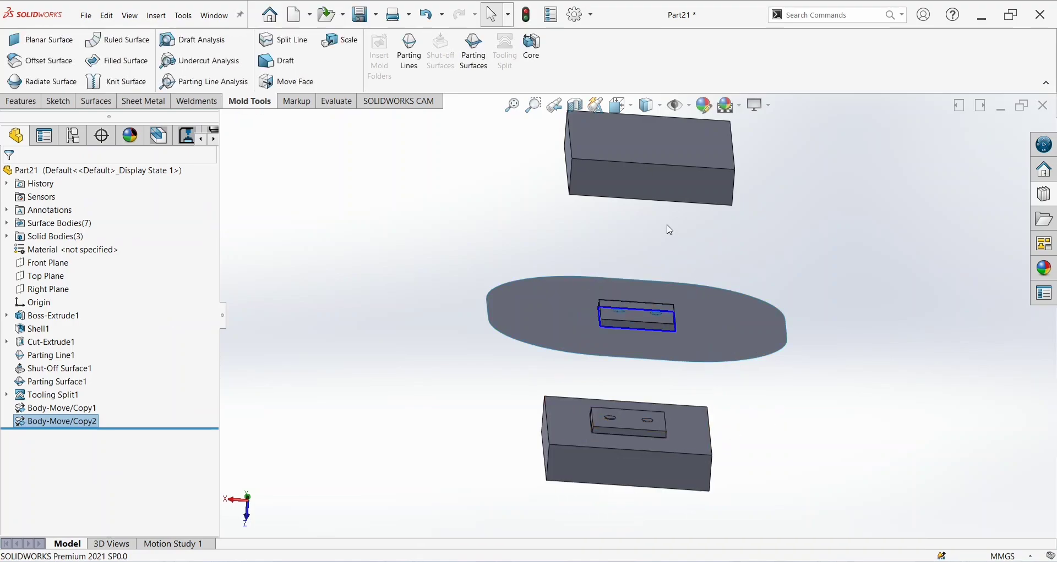
# - Examine the separated core block, cavity block and parting surface from several angles, ending in the isometric view
pyautogui.moveTo(669, 230); pyautogui.dragTo(722, 144, button='middle')
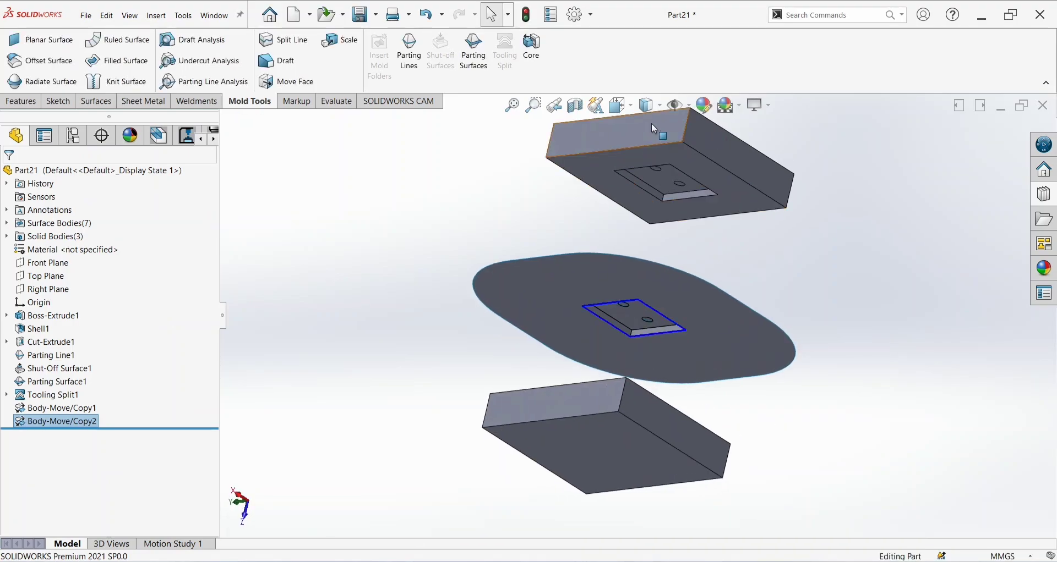
pyautogui.click(621, 105)
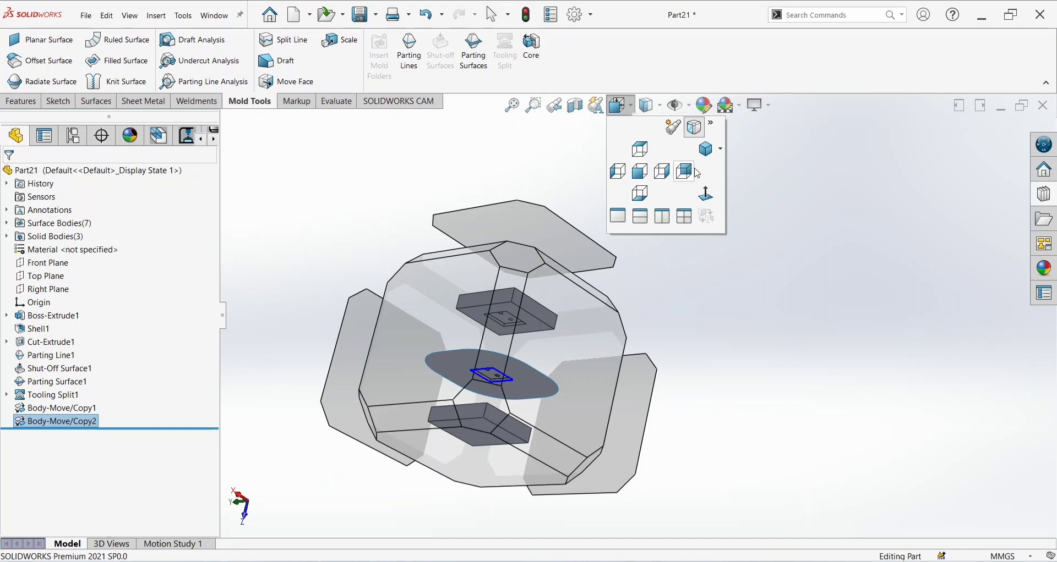
pyautogui.click(706, 148)
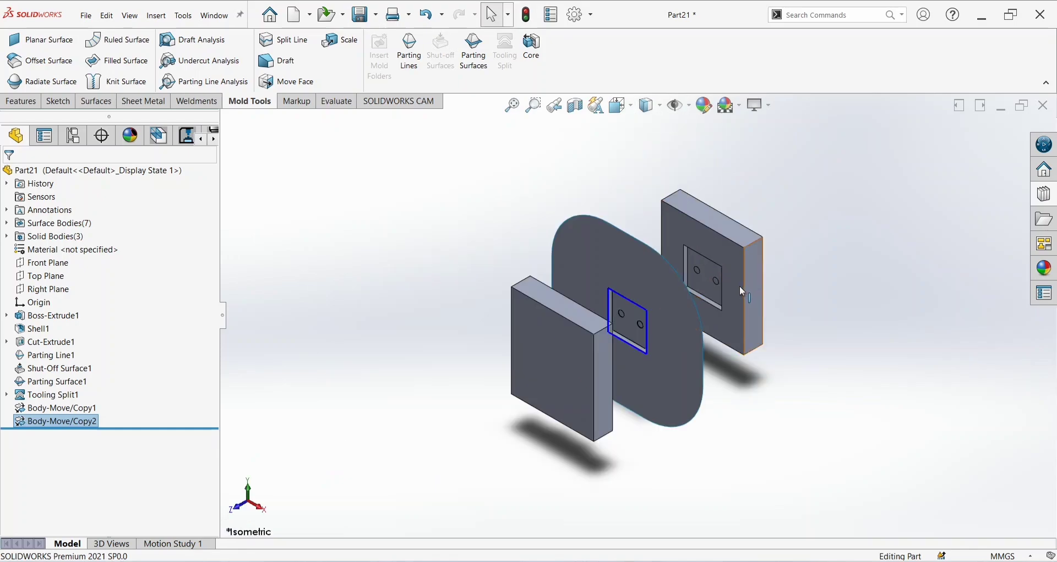
pyautogui.moveTo(635, 392); pyautogui.dragTo(555, 369, button='middle')
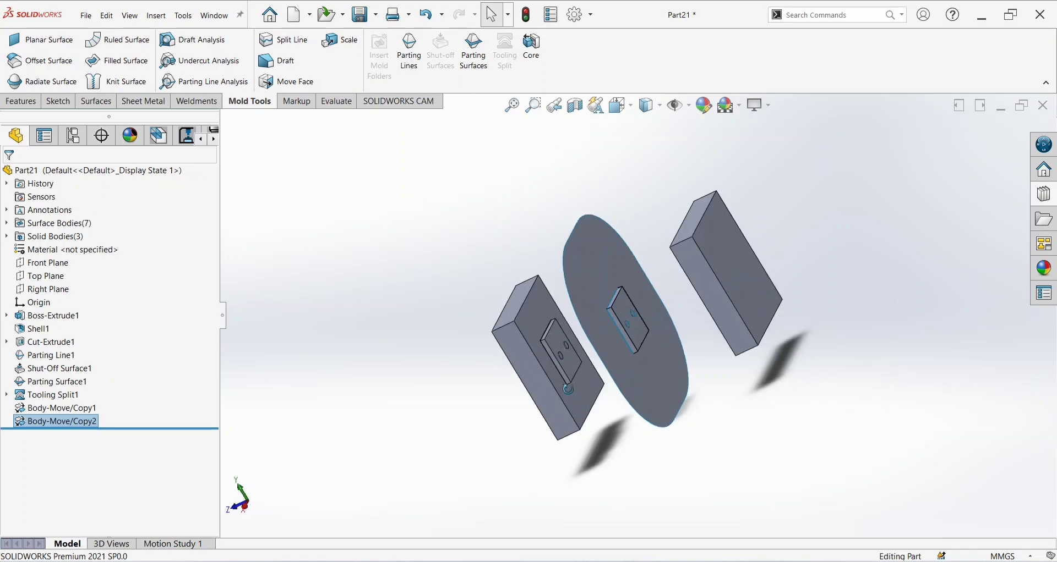
pyautogui.moveTo(598, 410); pyautogui.dragTo(630, 355, button='middle')
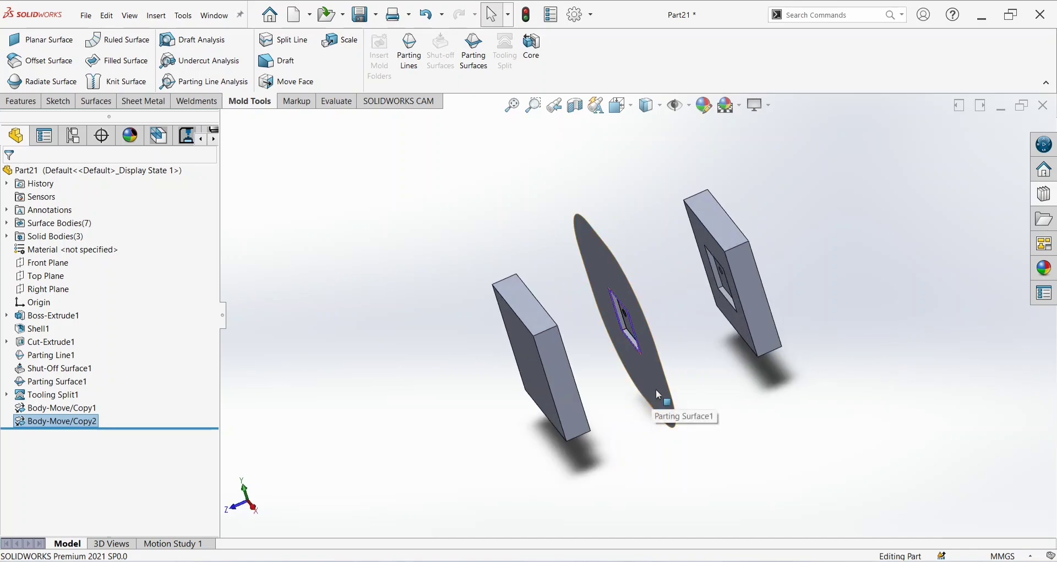
pyautogui.moveTo(628, 336); pyautogui.dragTo(511, 317, button='middle')
pyautogui.moveTo(587, 263); pyautogui.dragTo(437, 330, button='middle')
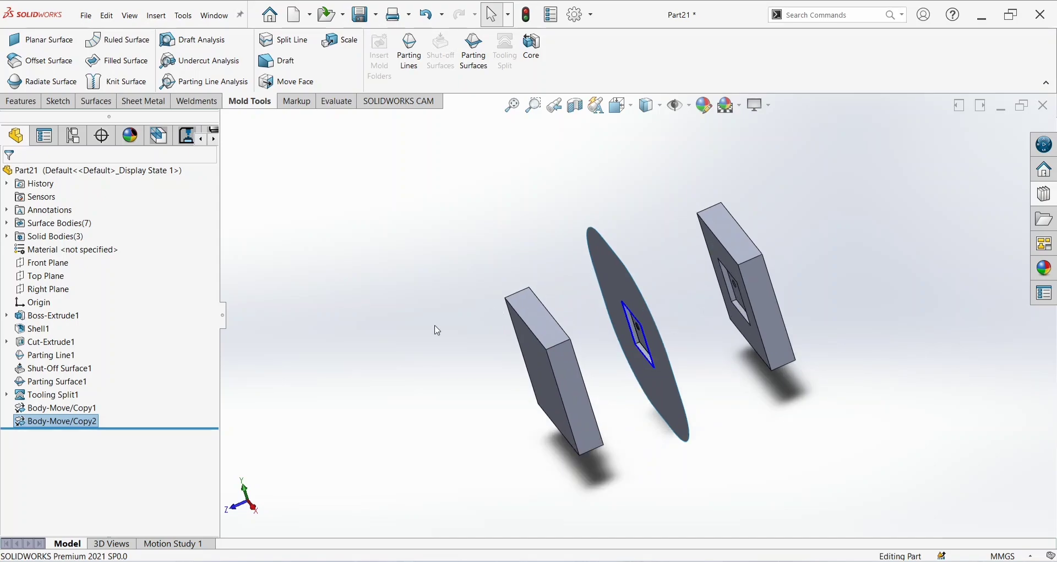
pyautogui.moveTo(486, 382); pyautogui.dragTo(494, 406, button='middle')
pyautogui.click(632, 113)
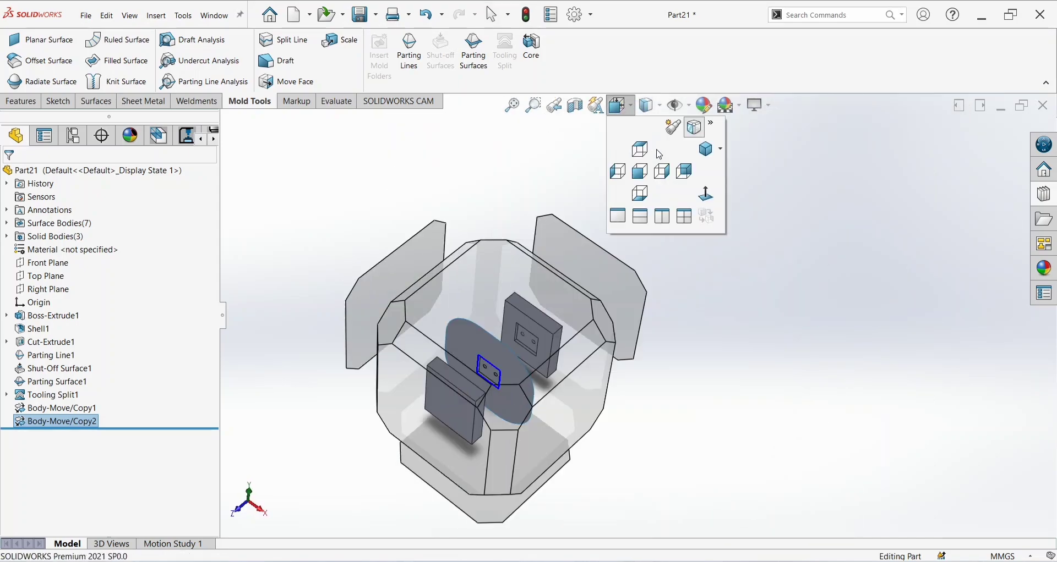
pyautogui.click(705, 157)
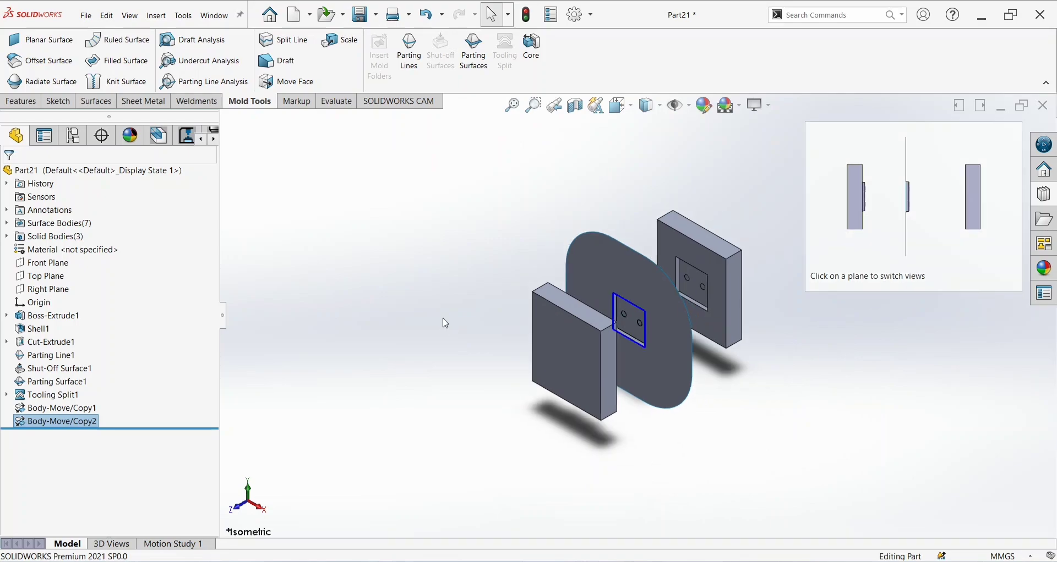